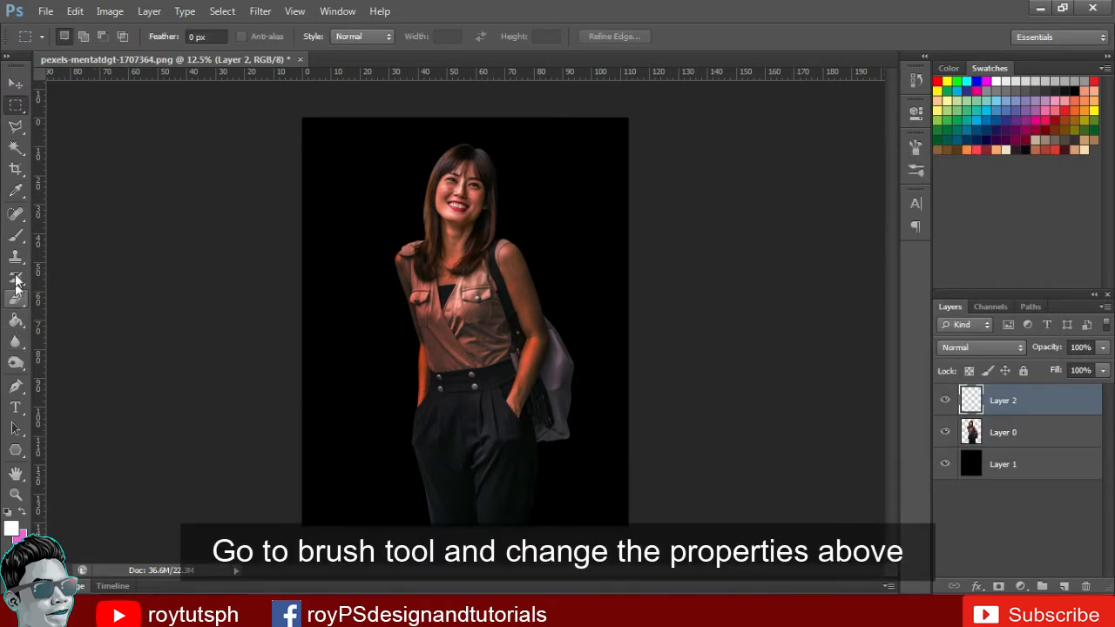
Set up the Brush tool with a Hard Round tip, 25 px size and 100% opacity.
left_click(16, 236)
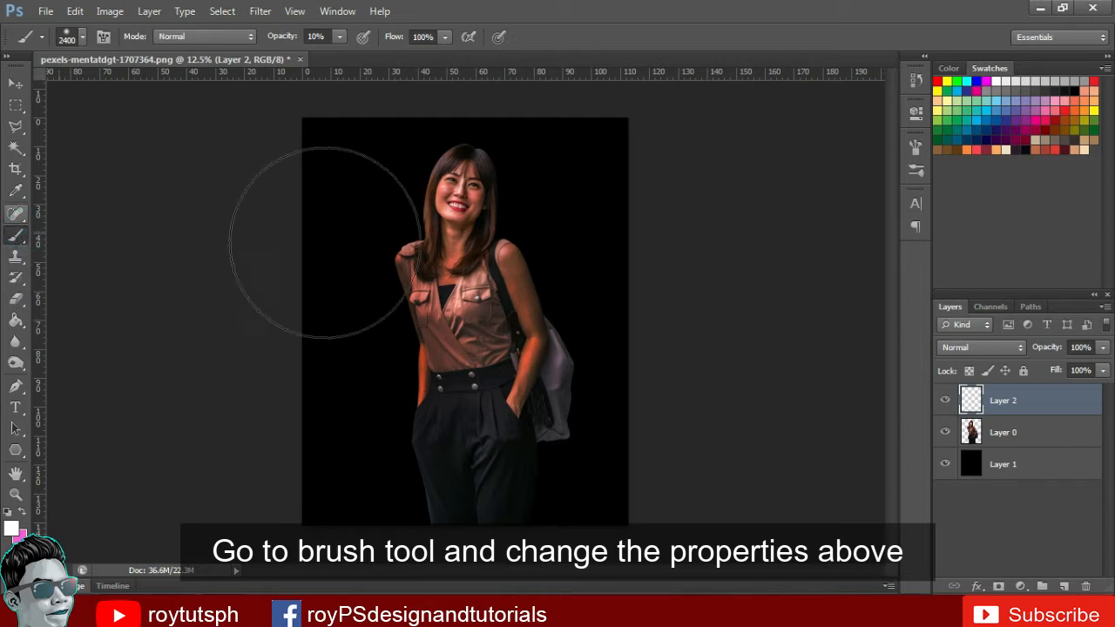
left_click(82, 38)
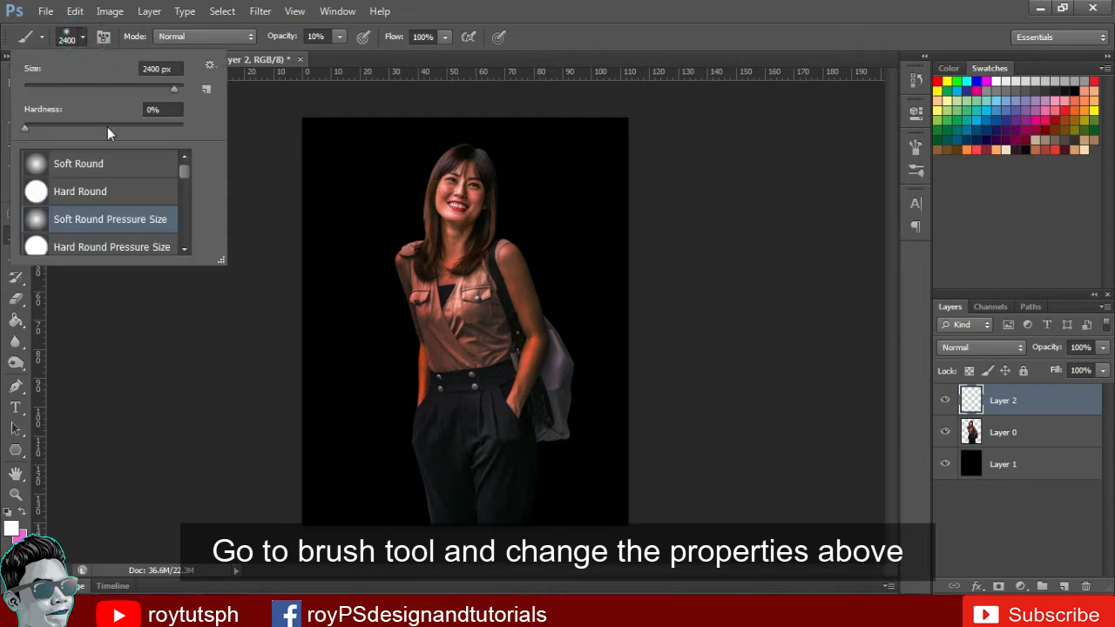
left_click(75, 194)
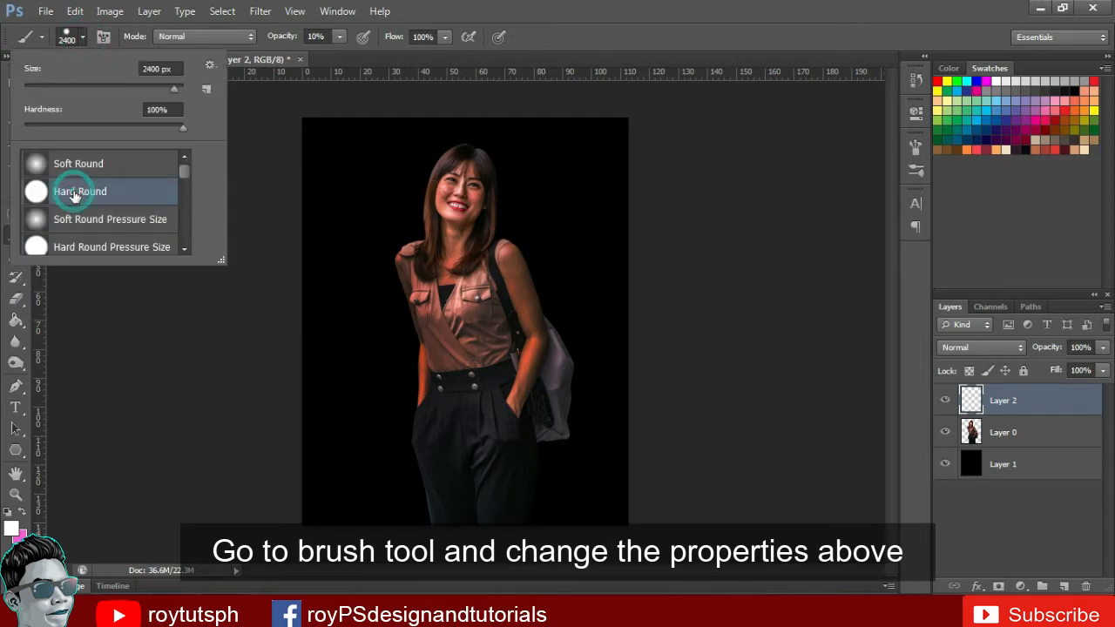
left_click(155, 68)
type("25")
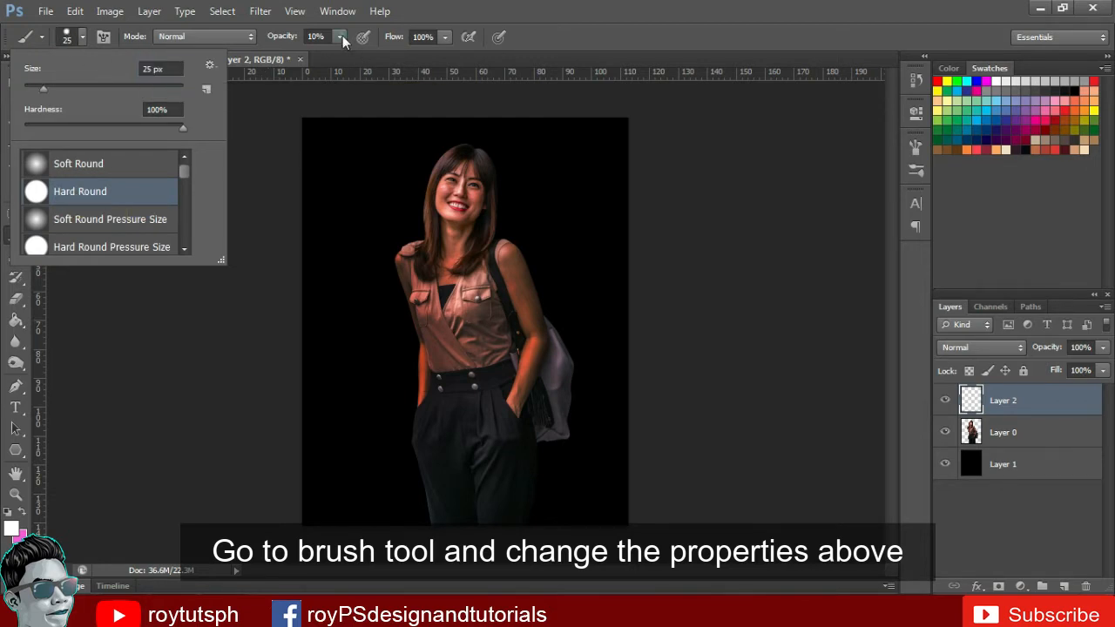
left_click(340, 36)
left_click_drag(341, 52, 426, 55)
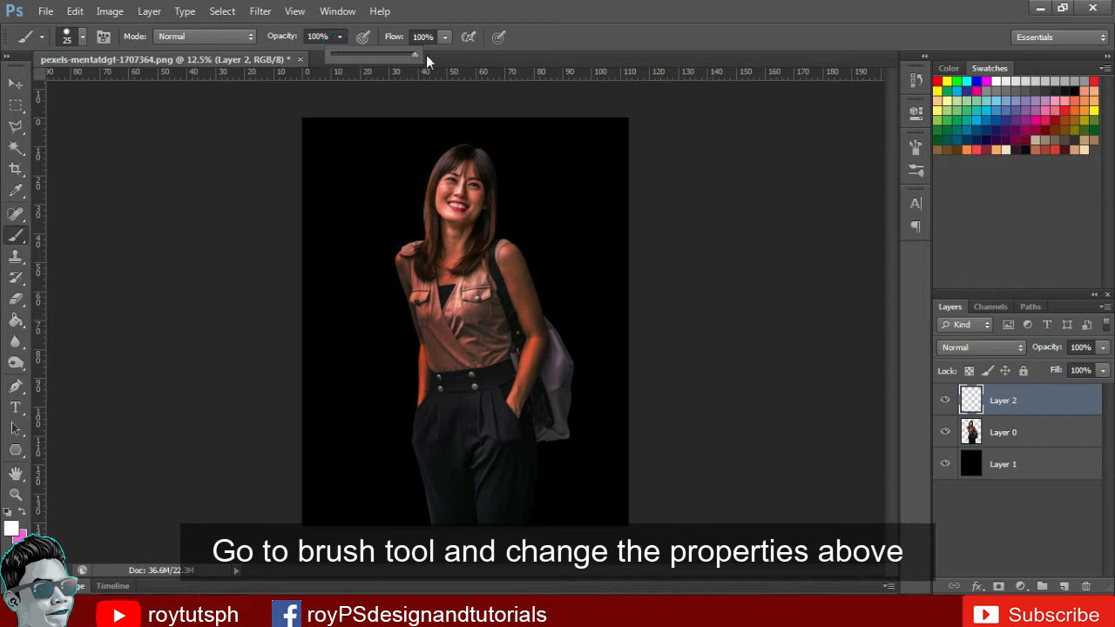
left_click(428, 12)
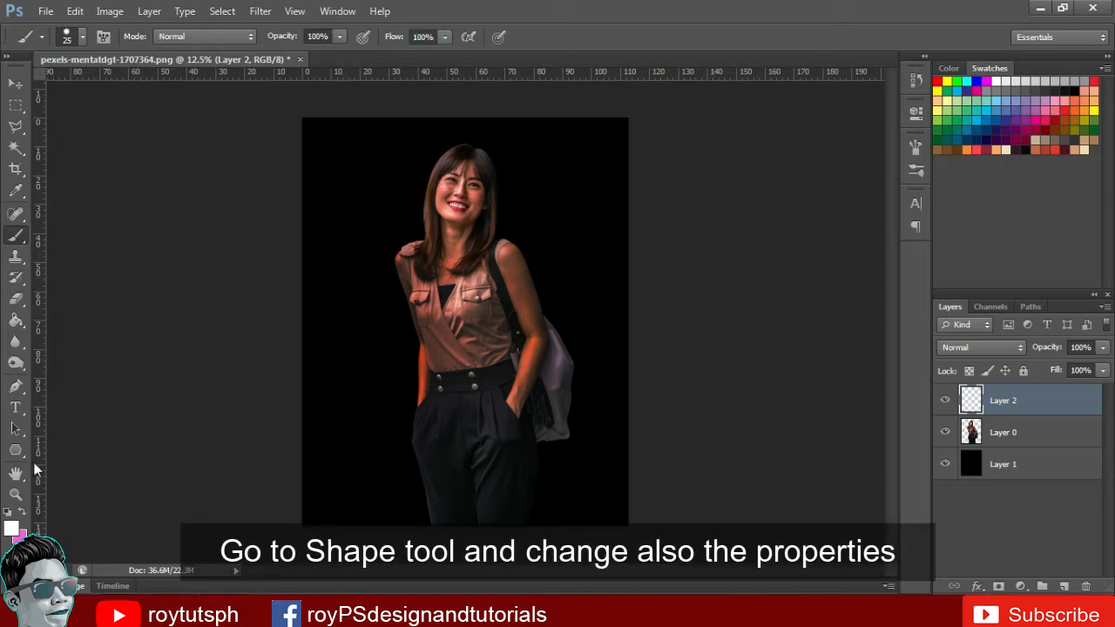
Draw a downward-pointing triangle across the woman's upper body with the Polygon tool in Path mode with 3 sides.
left_click(20, 456)
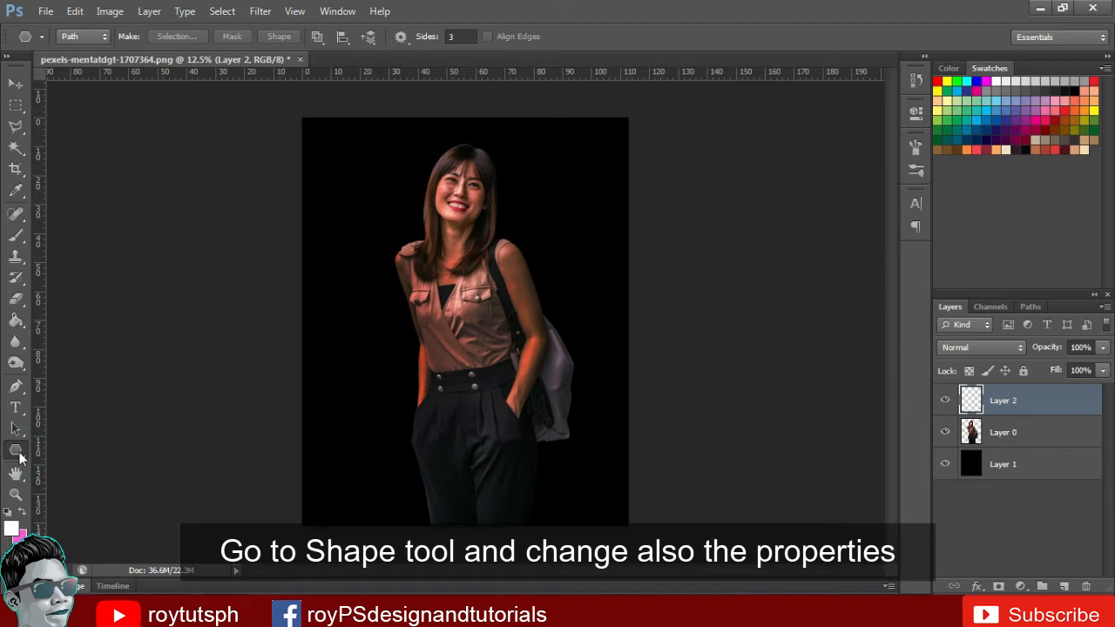
left_click(453, 37)
left_click(93, 36)
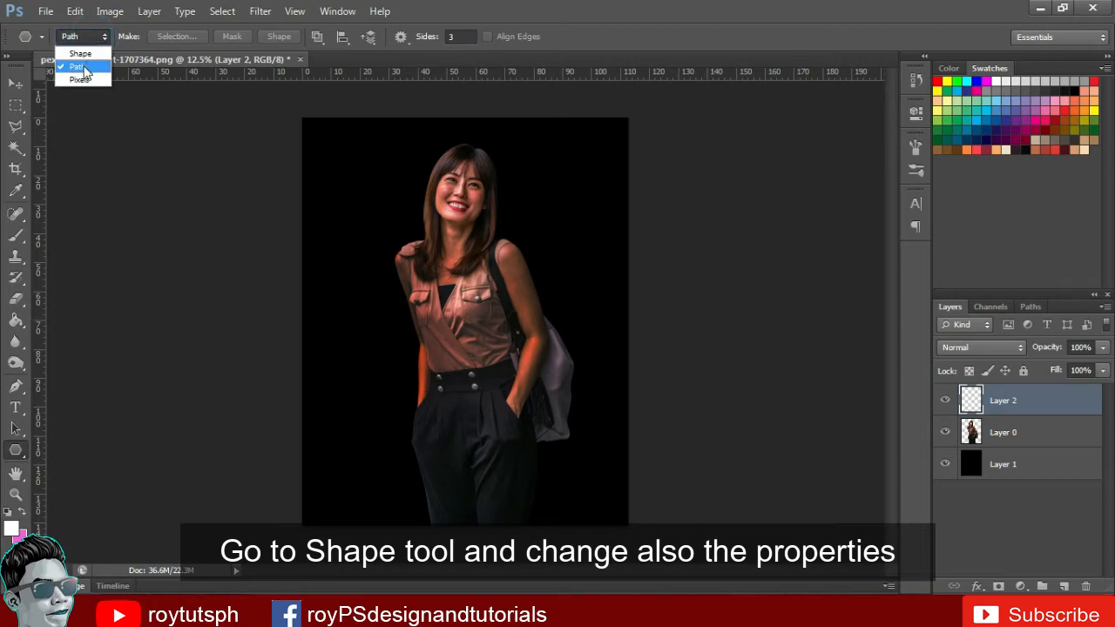
left_click(83, 68)
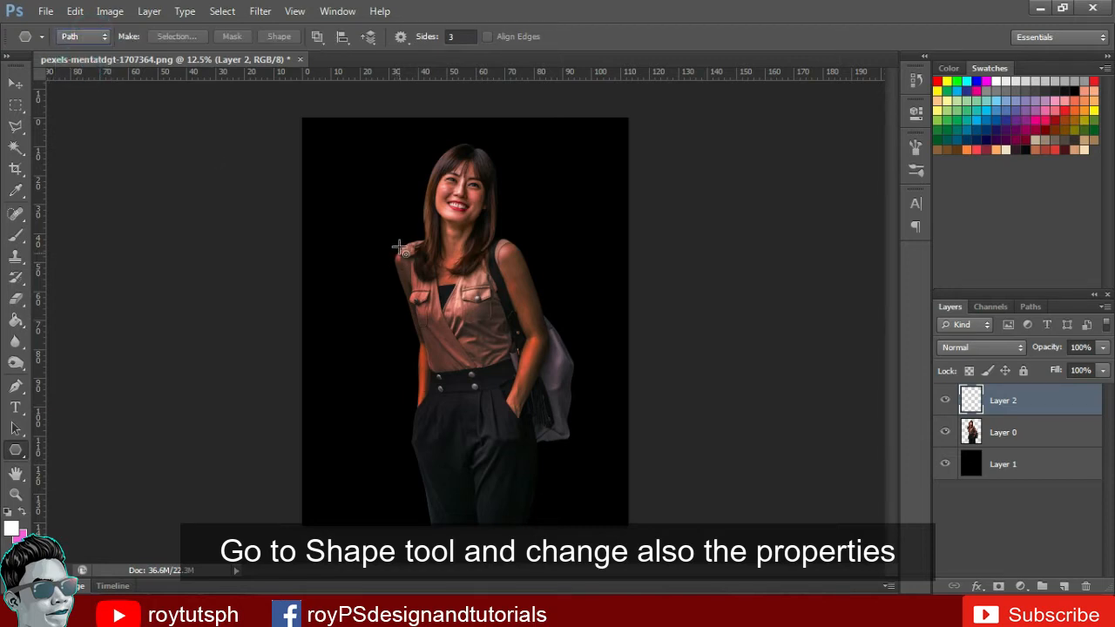
left_click_drag(445, 275, 431, 377)
Stroke the triangle path with the Brush, without simulated pressure, and dismiss the path.
right_click(449, 274)
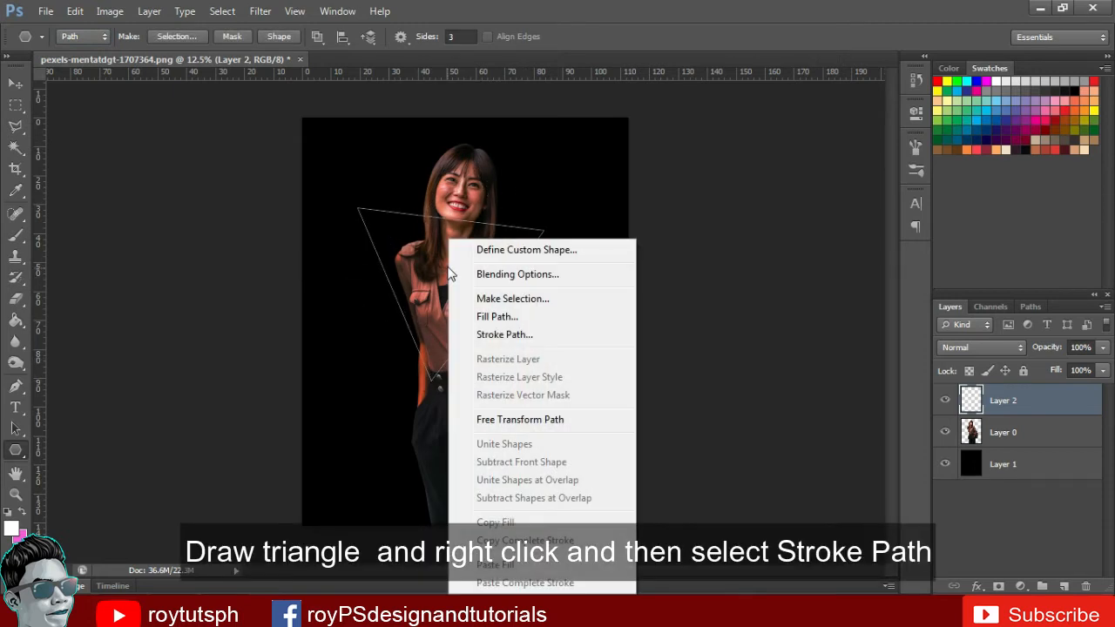
left_click(507, 336)
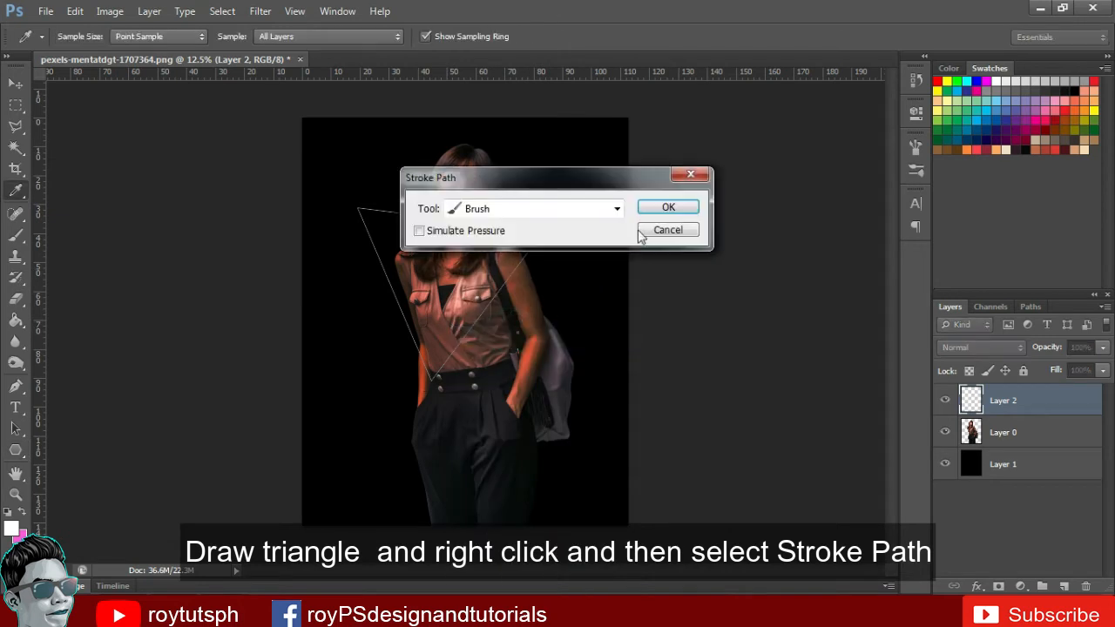
left_click(668, 208)
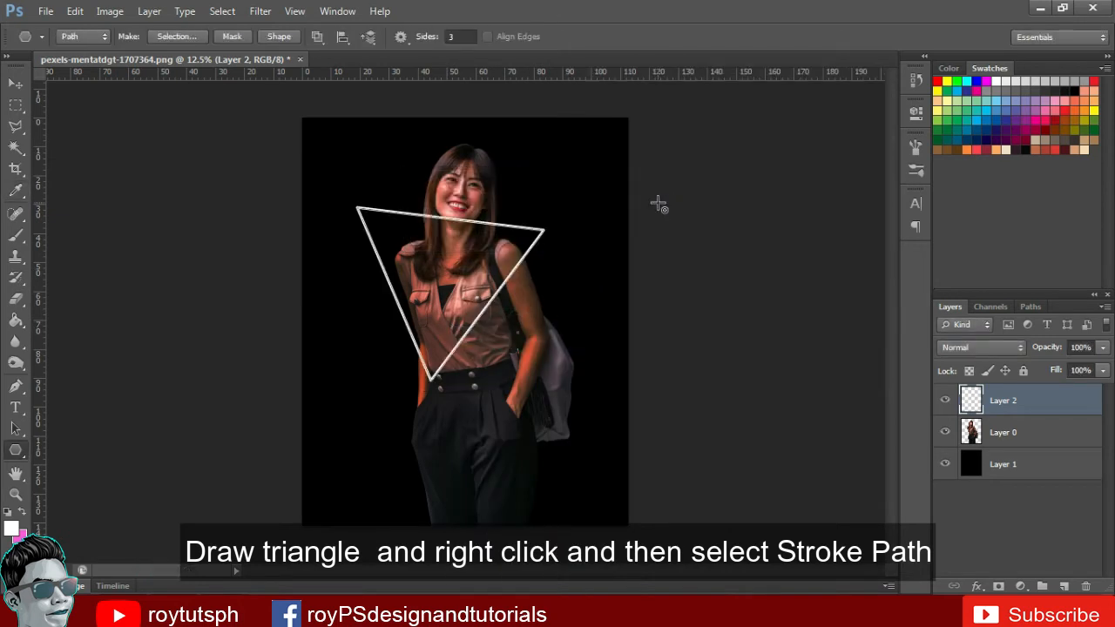
key("Return")
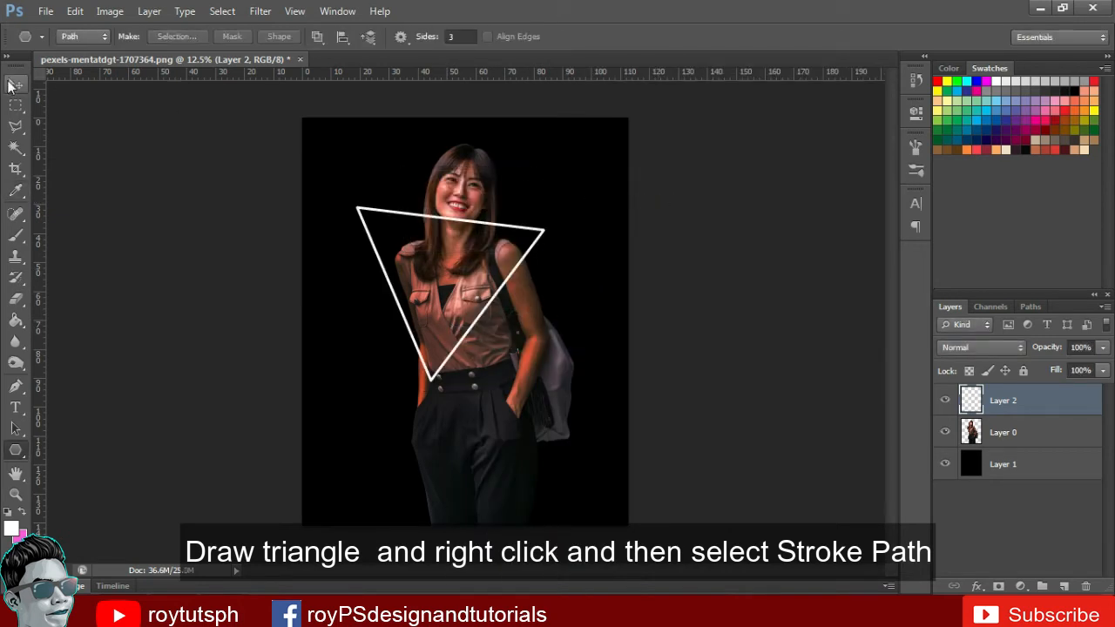
Rotate the stroked triangle on Layer 2 clockwise by about 6.13° with Free Transform and adjust its position over the woman.
left_click(12, 84)
left_click_drag(471, 293, 481, 278)
scroll(480, 263, "up", 3)
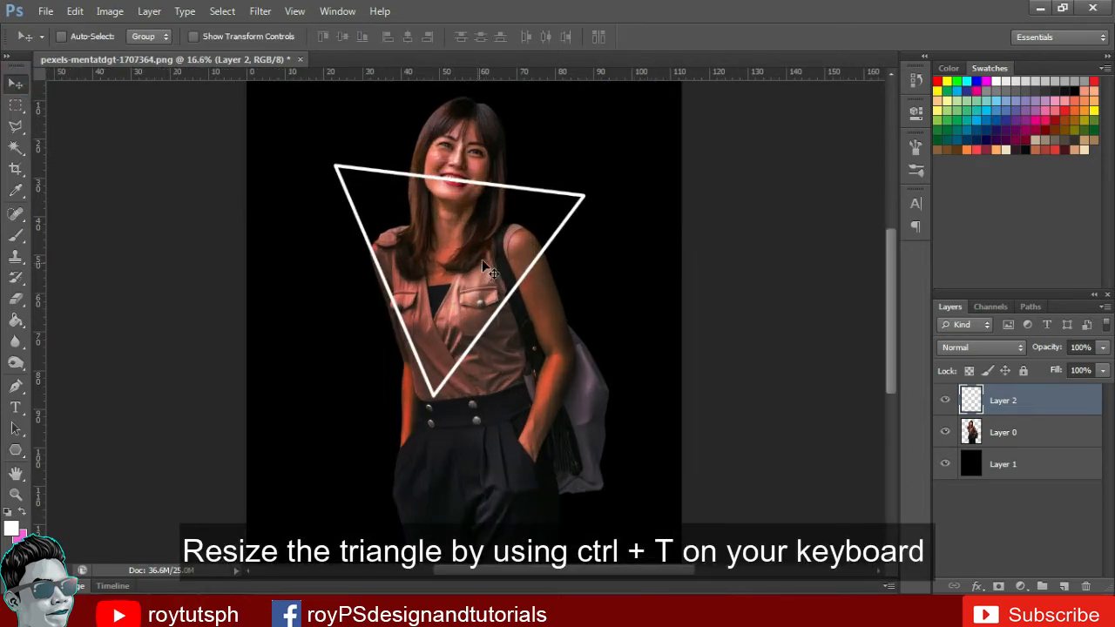
right_click(488, 242)
left_click(486, 232)
key("ctrl+t")
left_click_drag(613, 172, 652, 168)
left_click_drag(493, 216, 484, 220)
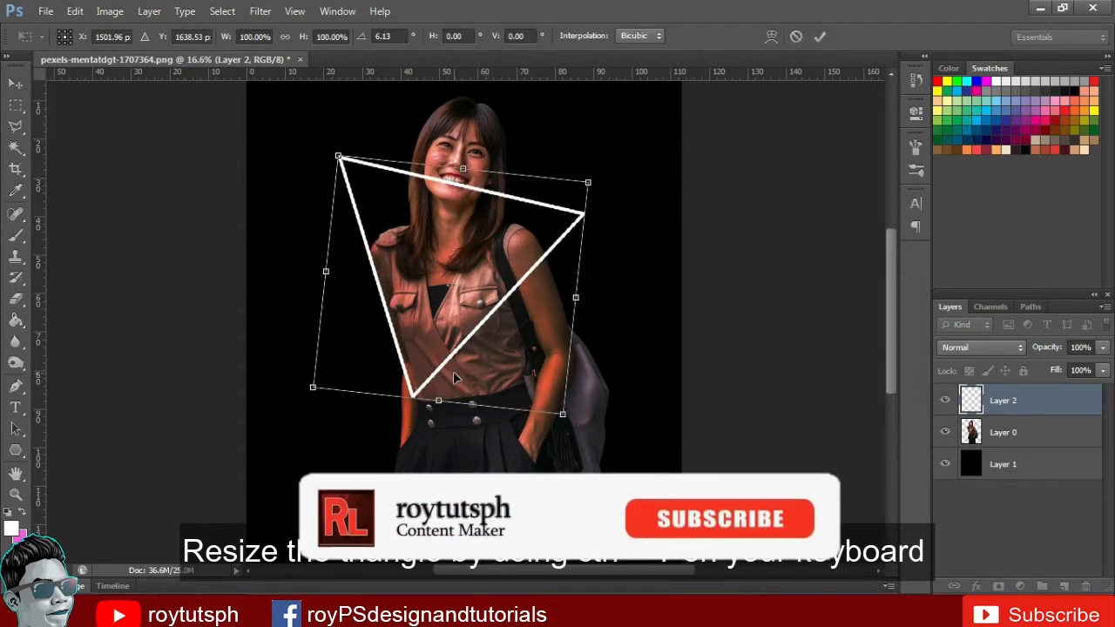
key("Return")
Scale the triangle to about 90% width and 54% height, rotate it about 0.74°, and position it across her chin and chest.
key("ctrl+t")
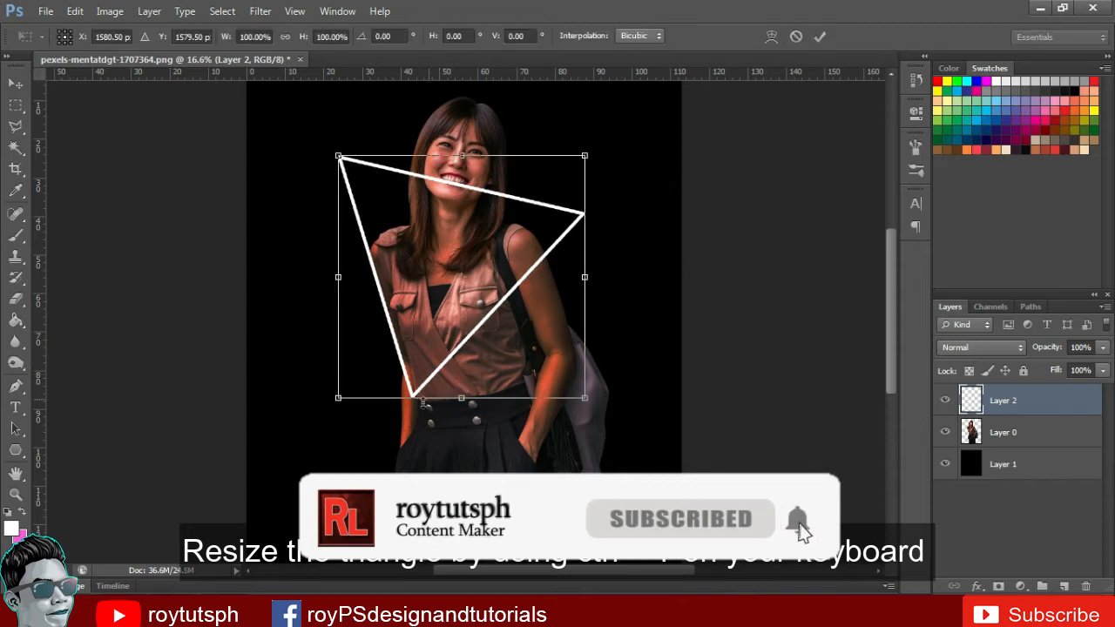
left_click_drag(451, 400, 479, 316)
left_click_drag(621, 146, 622, 155)
left_click_drag(503, 230, 510, 238)
left_click_drag(623, 171, 620, 166)
left_click_drag(593, 249, 581, 249)
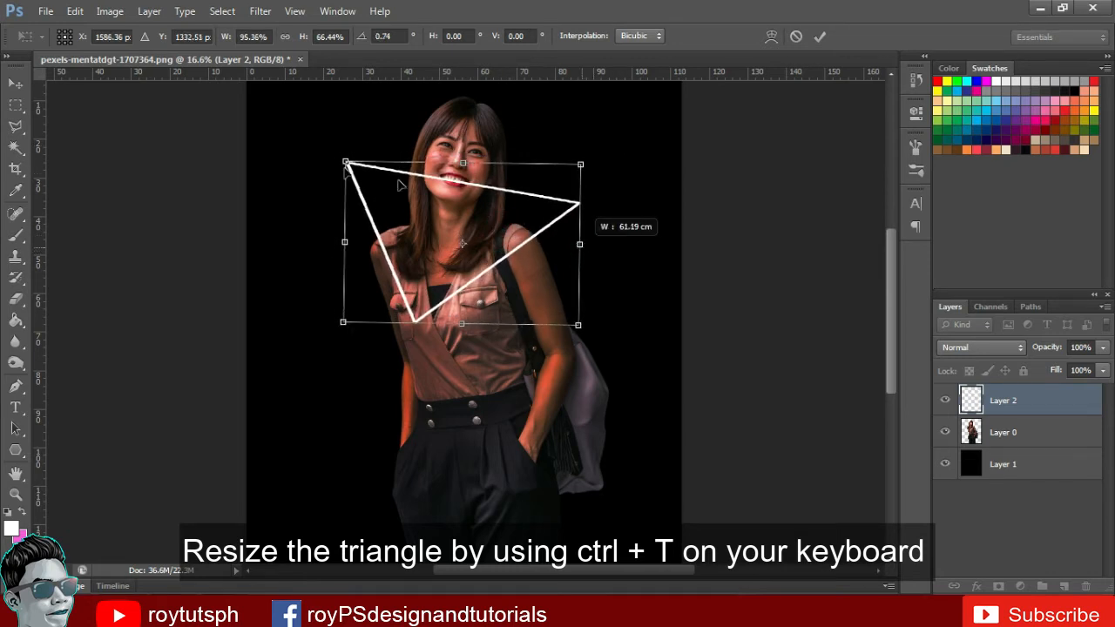
left_click_drag(344, 216, 357, 218)
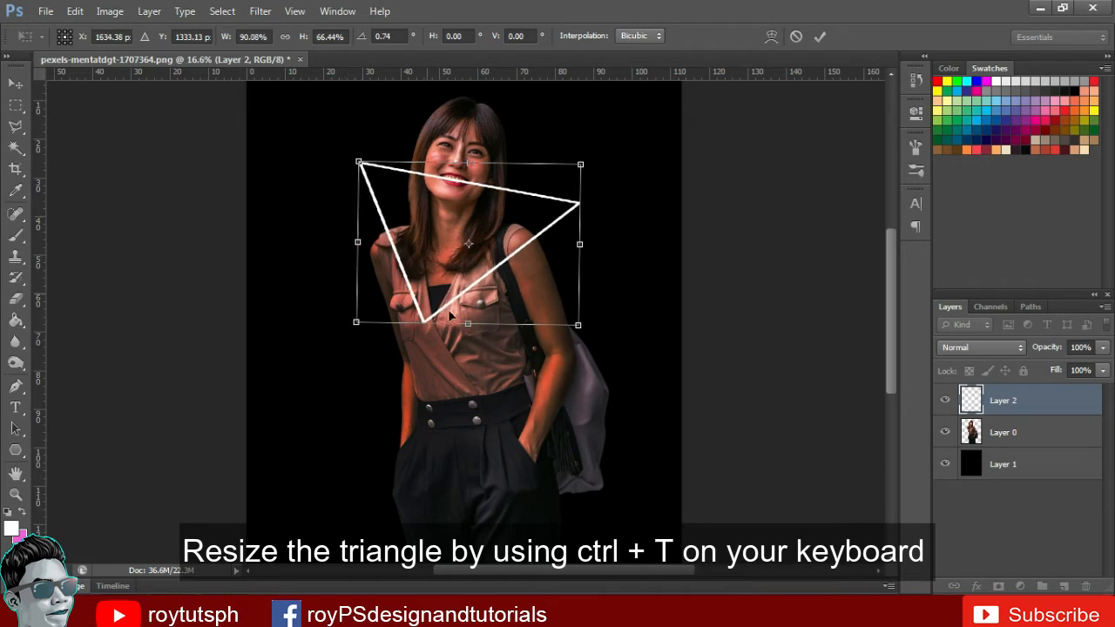
left_click_drag(468, 322, 469, 293)
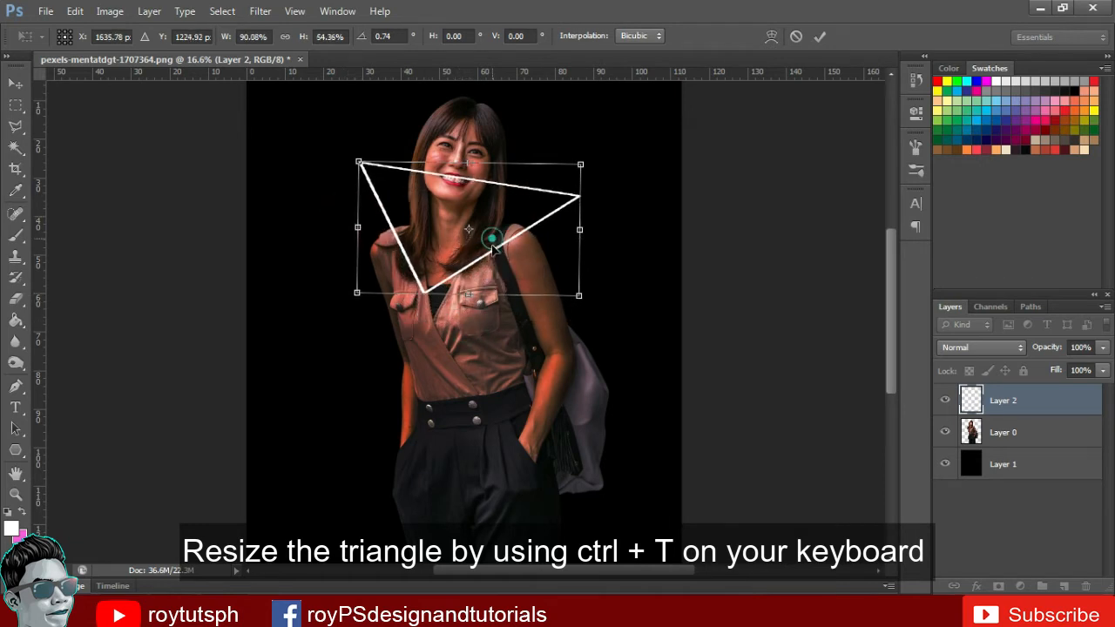
left_click_drag(490, 242, 492, 253)
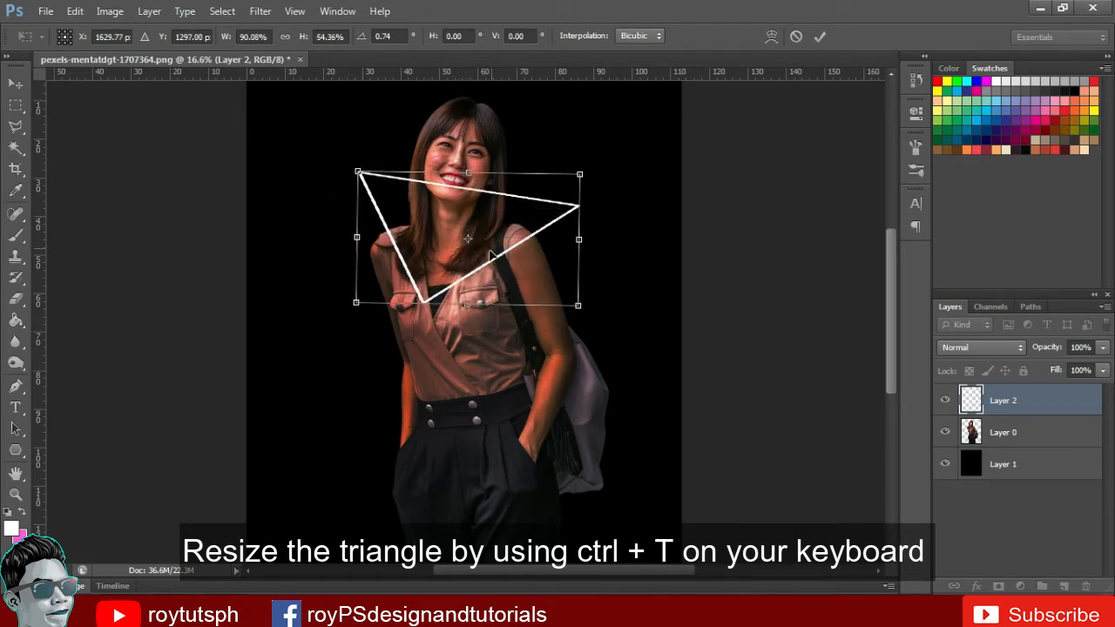
key("Return")
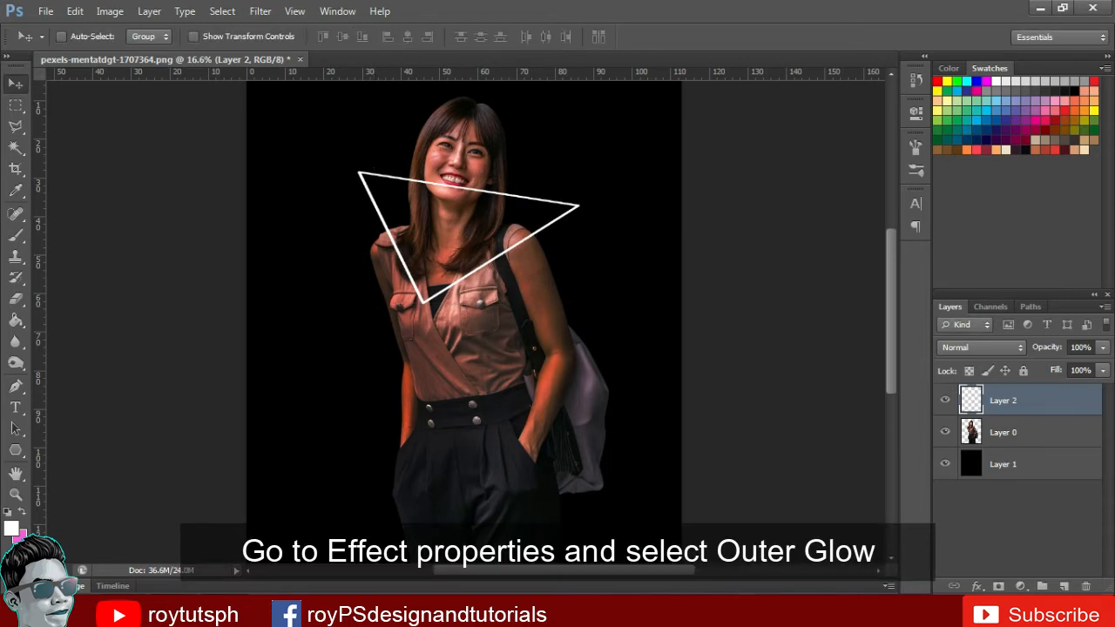
Add an Outer Glow effect to the triangle layer with 100% opacity and Normal blend mode.
left_click(977, 587)
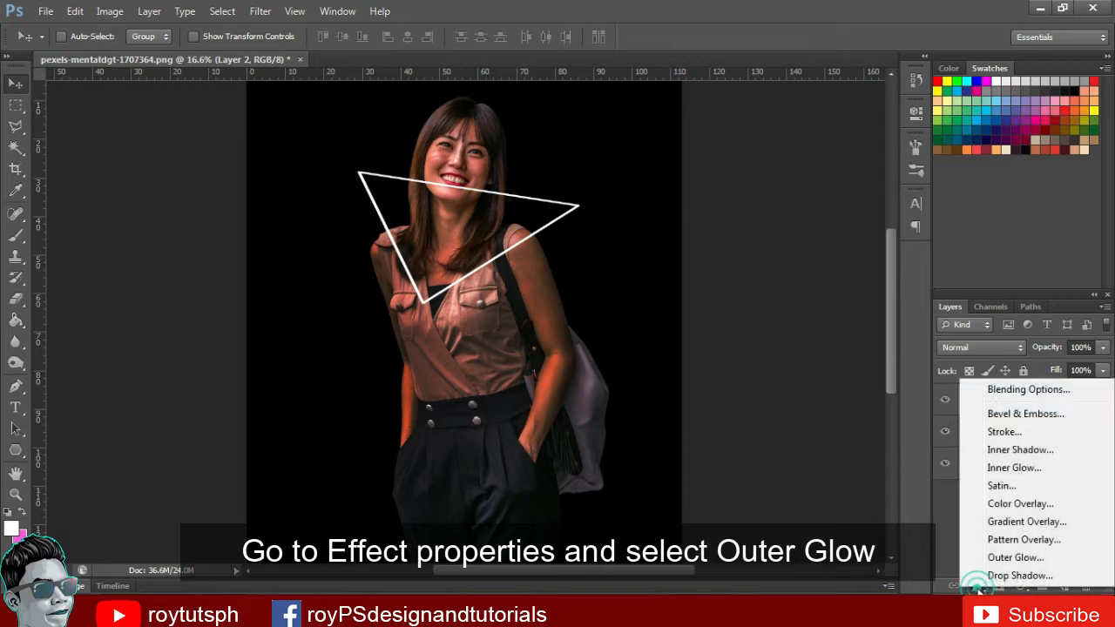
left_click(1004, 557)
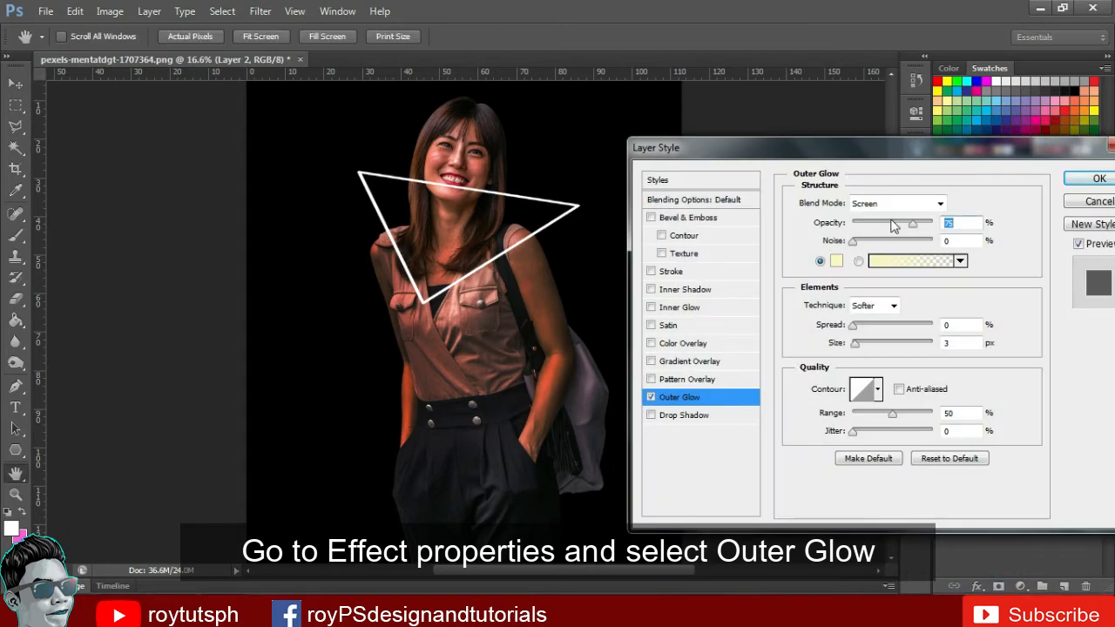
left_click_drag(912, 224, 946, 219)
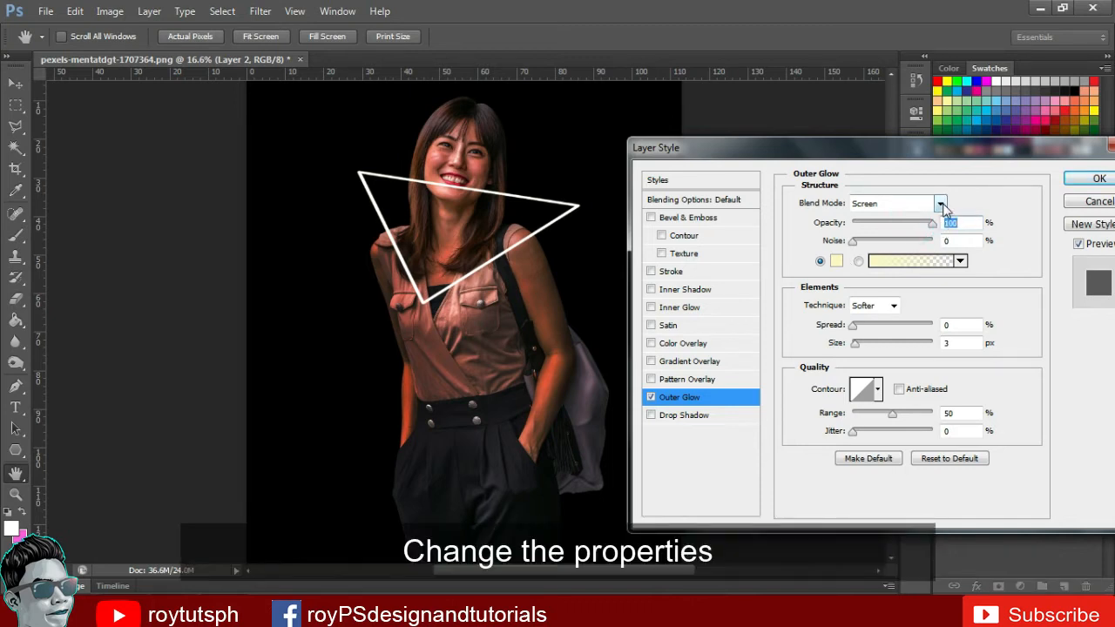
left_click(941, 203)
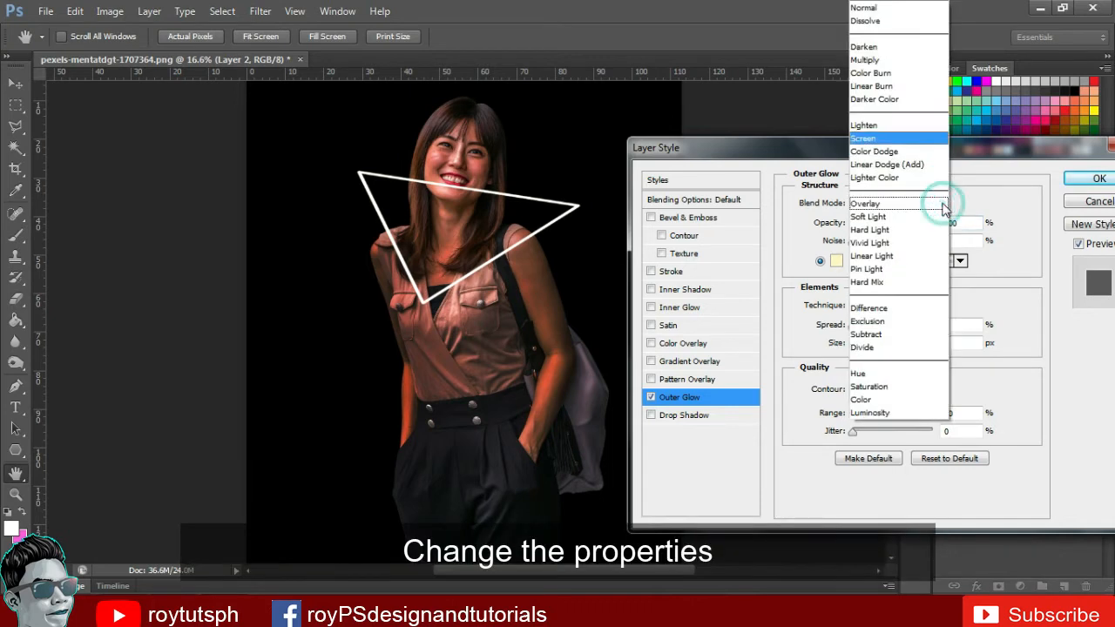
left_click(889, 11)
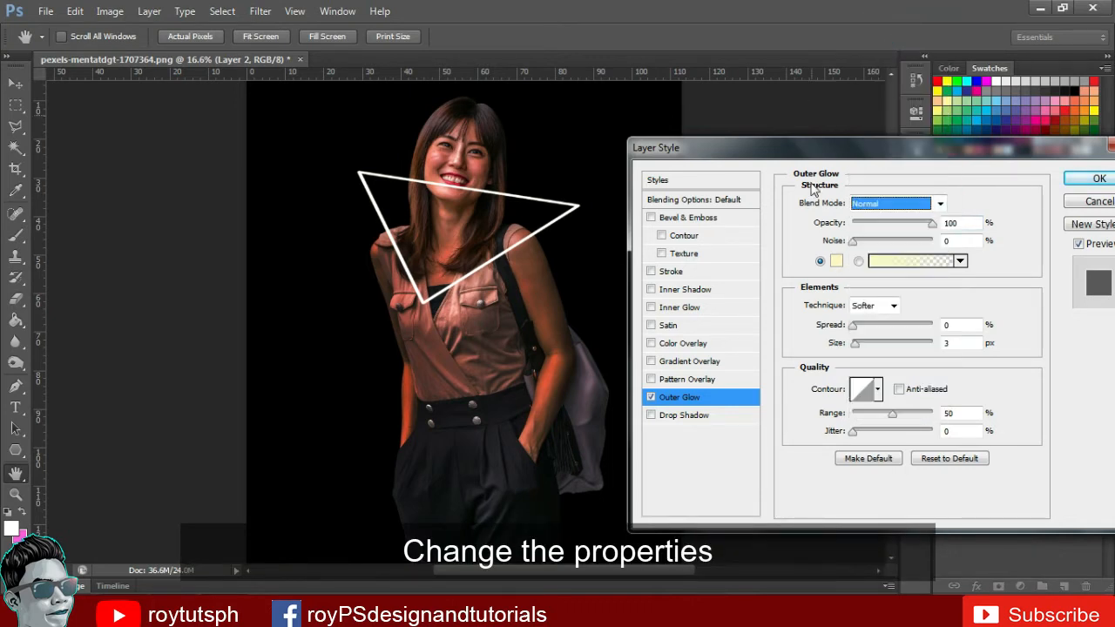
Colour the outer glow bright magenta, set its size to 90 px and spread to 10%, and apply the effect.
left_click(837, 263)
left_click(827, 232)
left_click_drag(652, 206, 819, 193)
left_click(968, 195)
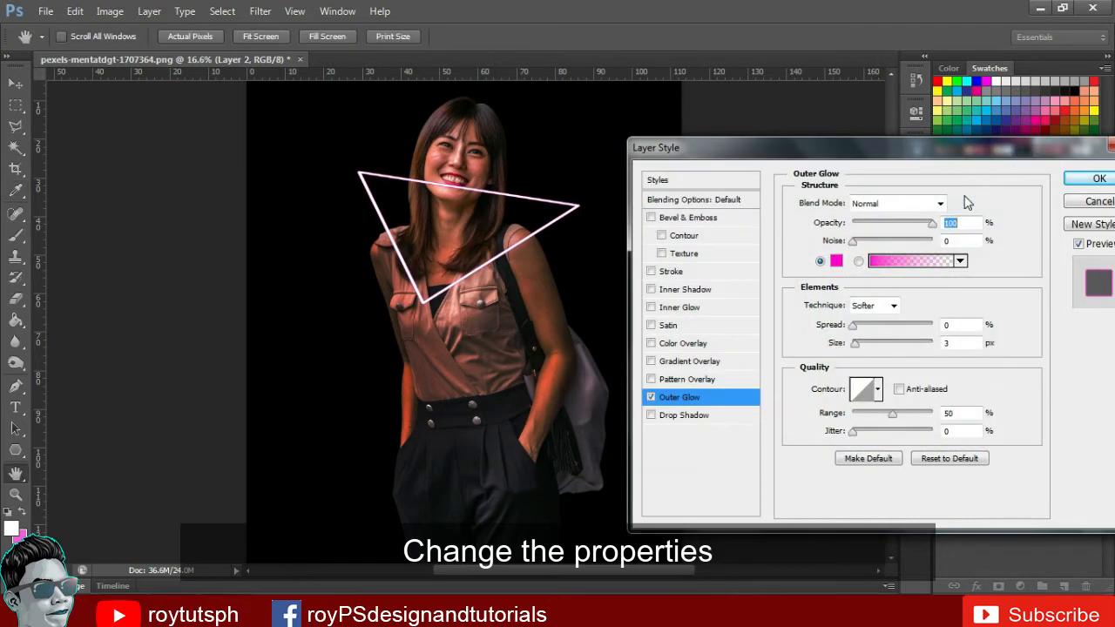
mouse_move(854, 344)
left_mouse_down()
mouse_move(879, 344)
mouse_move(859, 324)
mouse_move(878, 324)
mouse_move(886, 347)
mouse_move(859, 326)
left_mouse_up()
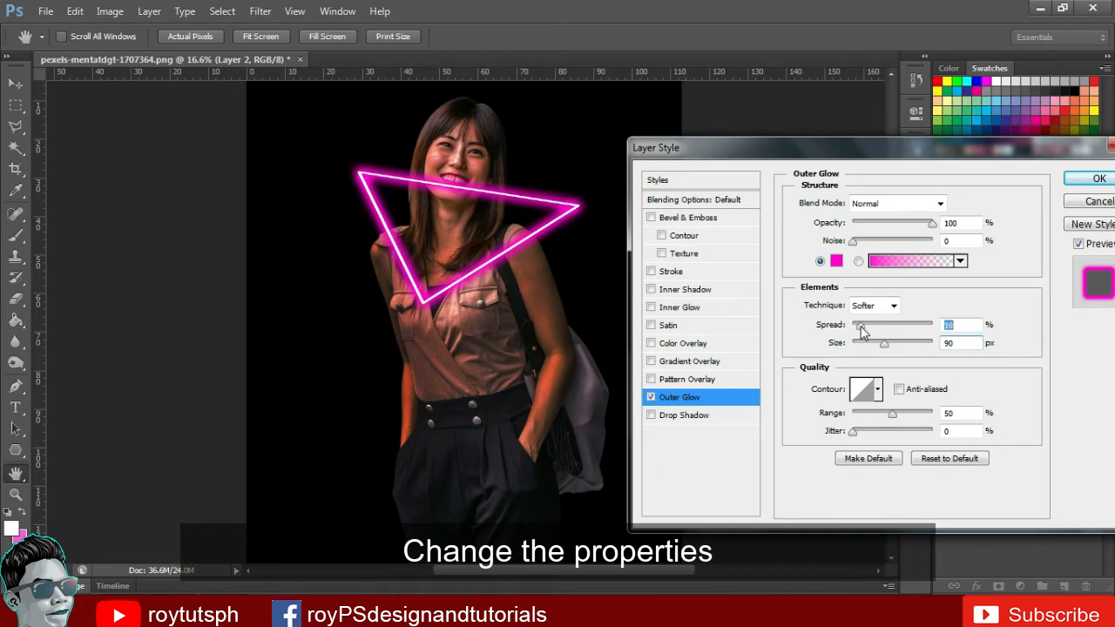
left_click(1095, 179)
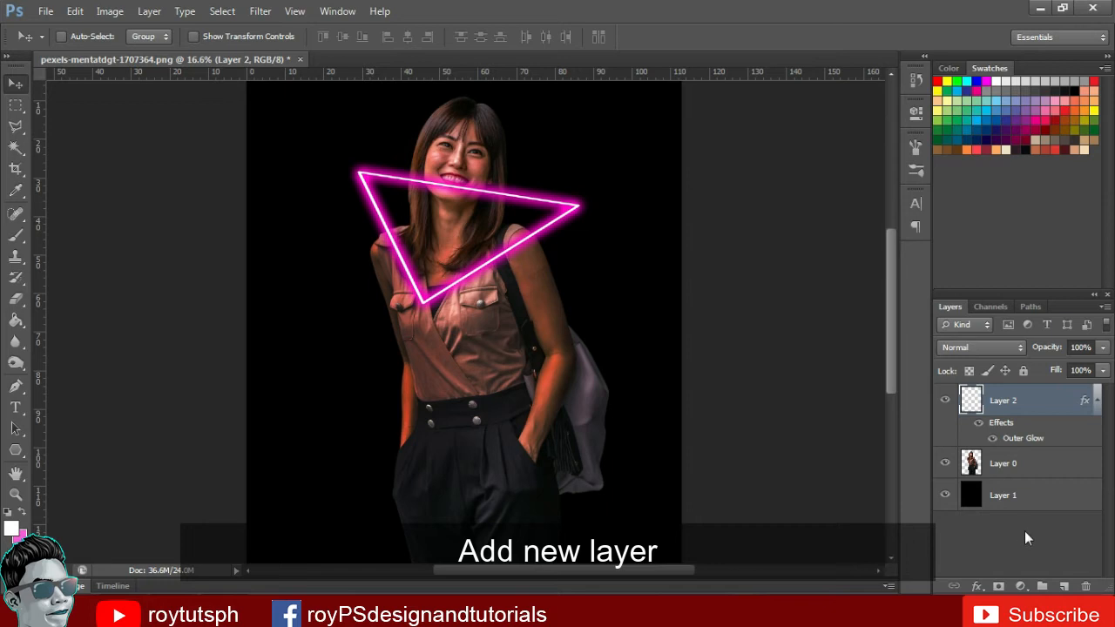
Add a new layer between the triangle layer and Layer 0, and set the foreground colour to dark magenta.
left_click(1063, 587)
left_click_drag(1021, 409, 1020, 475)
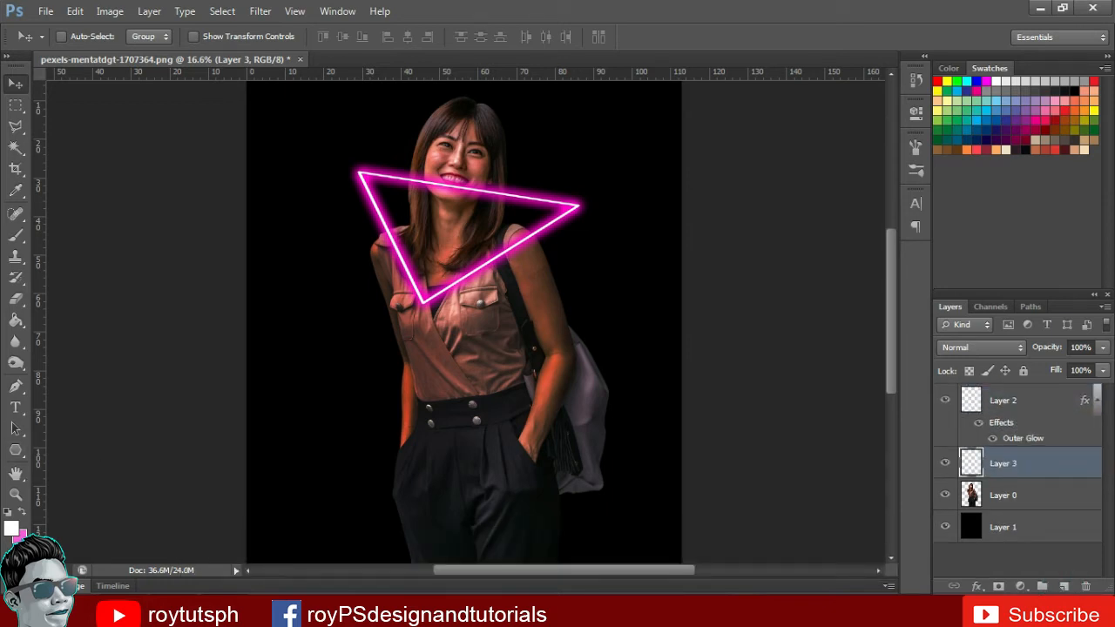
left_click(11, 527)
left_click(799, 215)
left_click_drag(808, 231, 809, 267)
left_click(987, 193)
key("v")
Set up the Brush tool with the Soft Round preset and 20% opacity for painting on Layer 3.
scroll(404, 240, "up", 5)
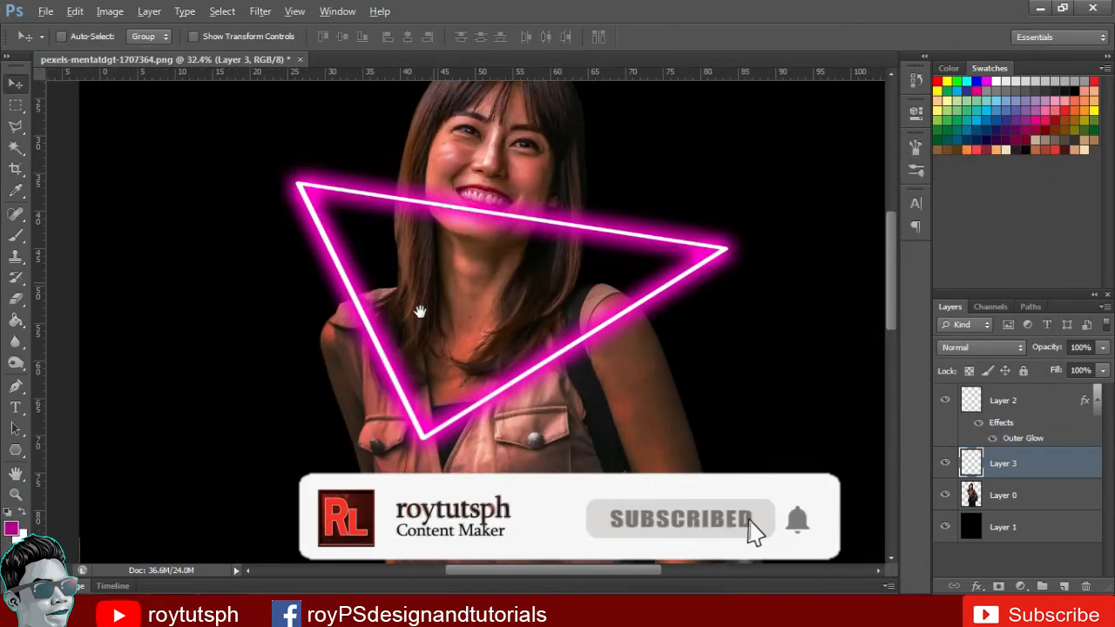
left_click_drag(419, 312, 410, 343)
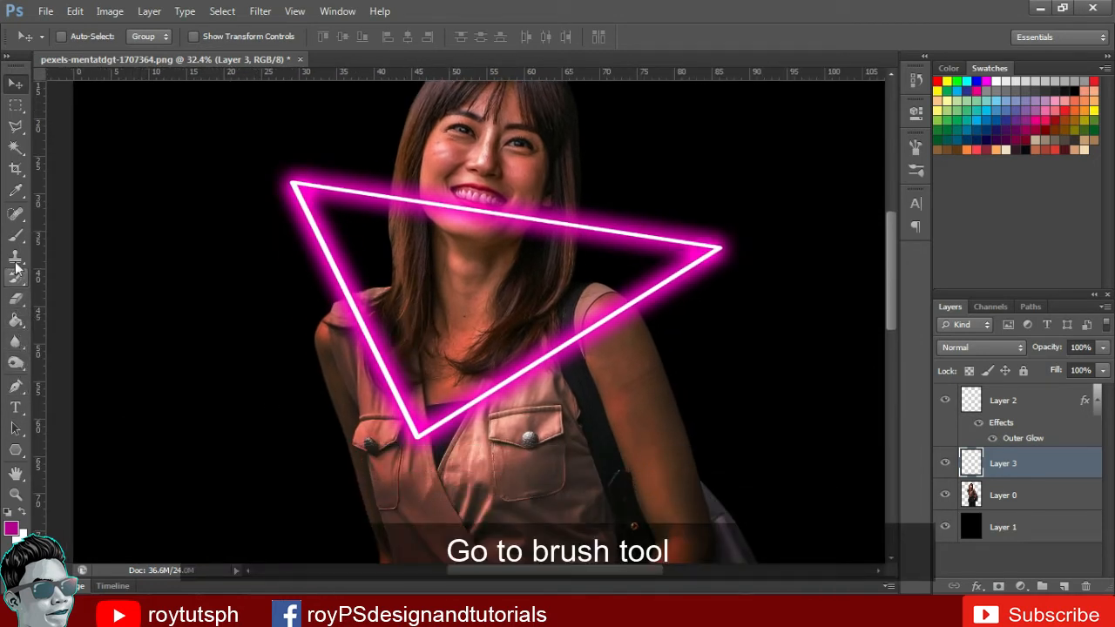
left_click(17, 235)
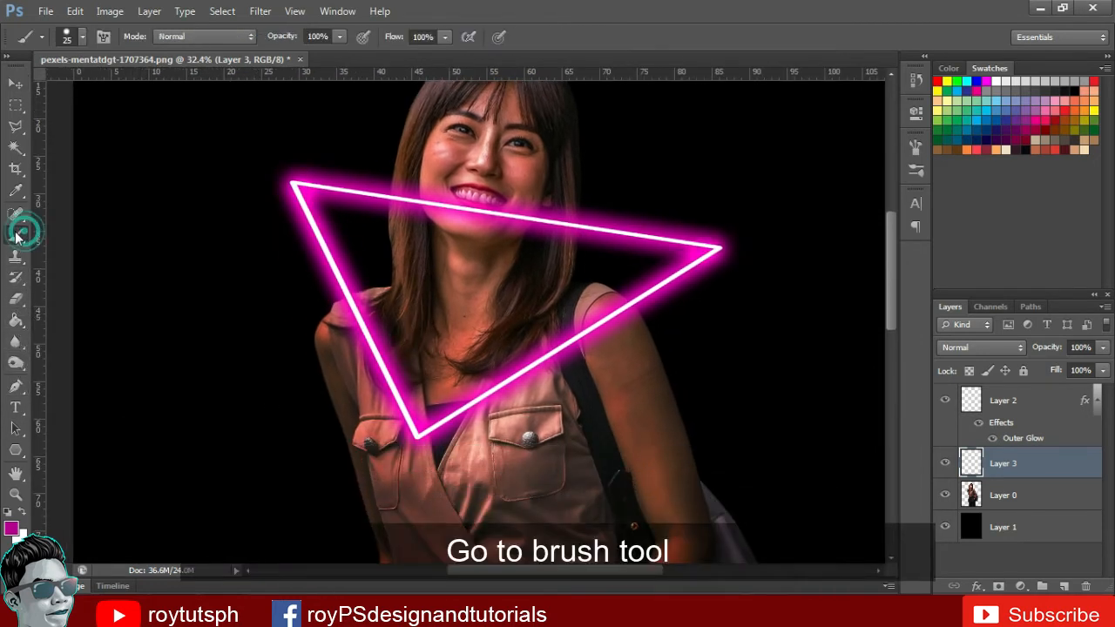
left_click(83, 38)
left_click(97, 164)
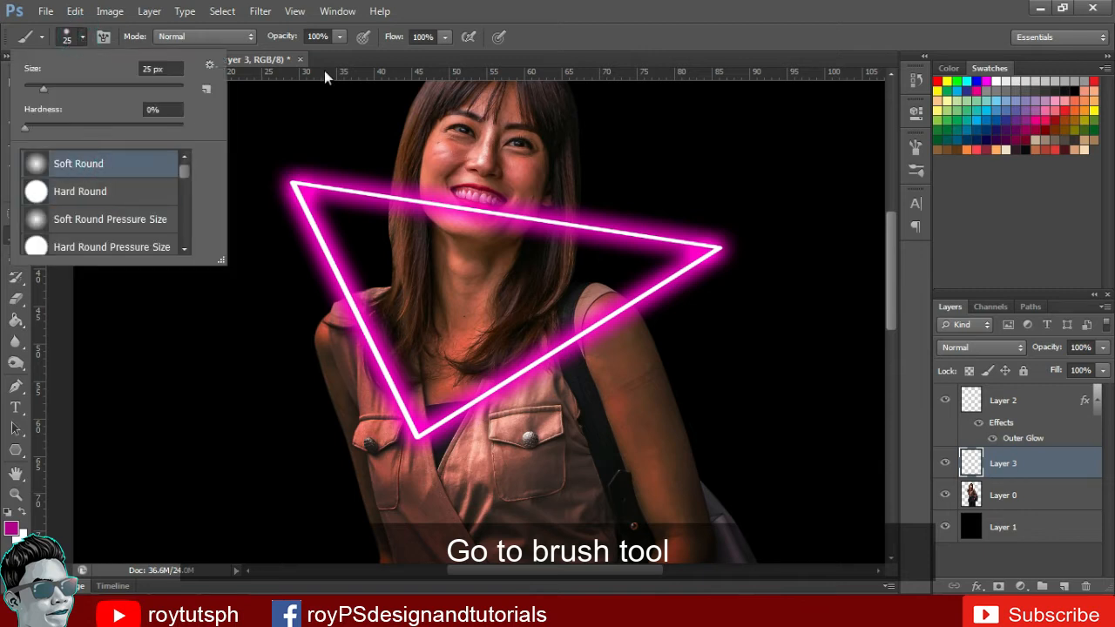
key("Return")
left_click(318, 36)
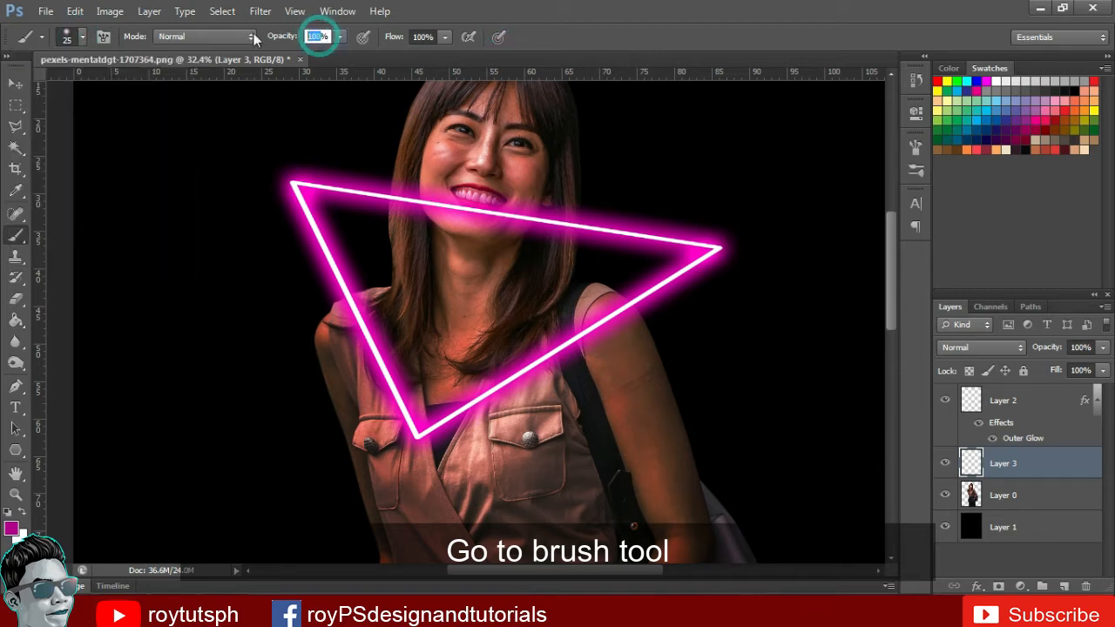
type("20")
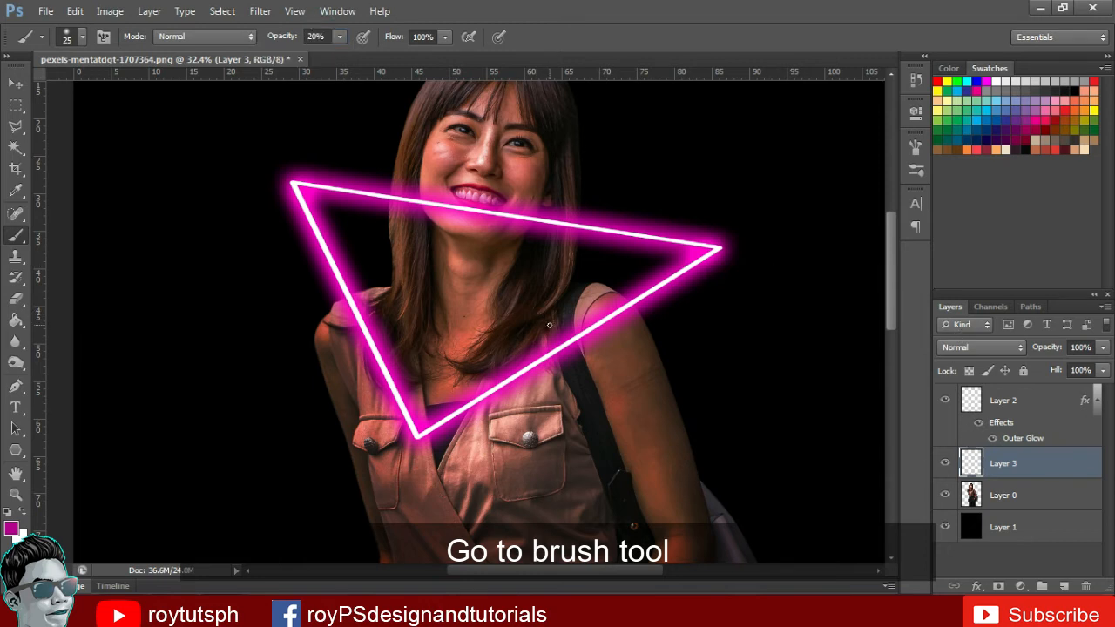
Enlarge the brush to 400 px and paint soft magenta light around the triangle and over the woman's face and chest.
key("bracketright")
key("bracketright")
key("bracketright")
mouse_move(592, 332)
left_mouse_down()
mouse_move(556, 328)
mouse_move(504, 394)
mouse_move(403, 429)
mouse_move(348, 242)
mouse_move(294, 174)
mouse_move(714, 241)
mouse_move(600, 326)
mouse_move(294, 162)
mouse_move(776, 249)
mouse_move(368, 461)
mouse_move(392, 397)
mouse_move(294, 200)
mouse_move(610, 249)
left_mouse_up()
key("v")
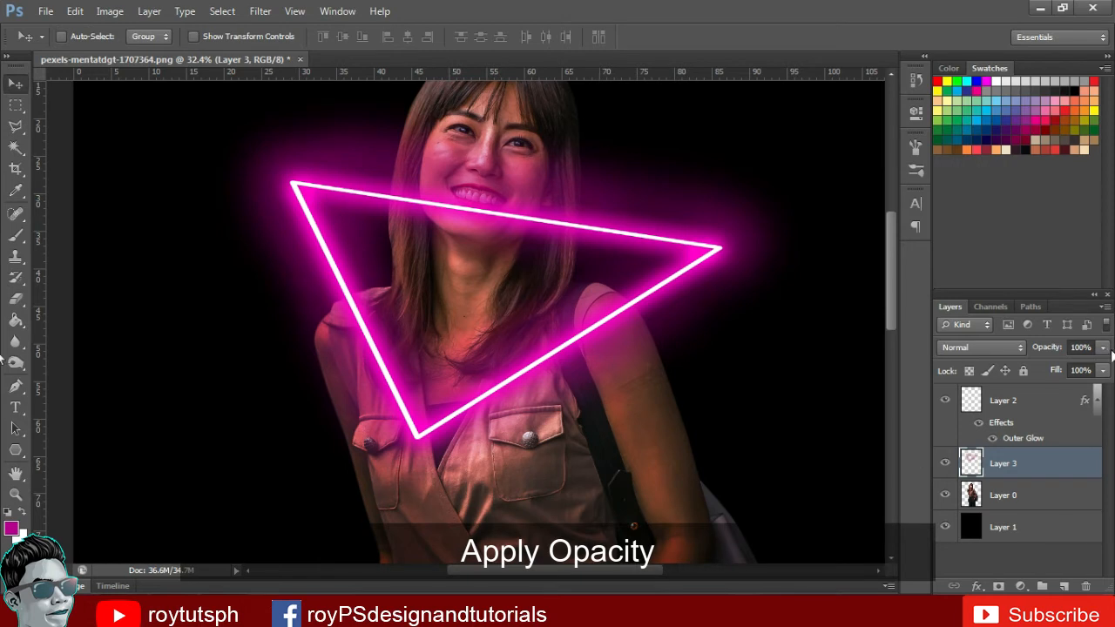
Reduce the opacity of the painted light layer, Layer 3, to 95%.
left_click(1103, 346)
left_click_drag(1099, 370, 1072, 369)
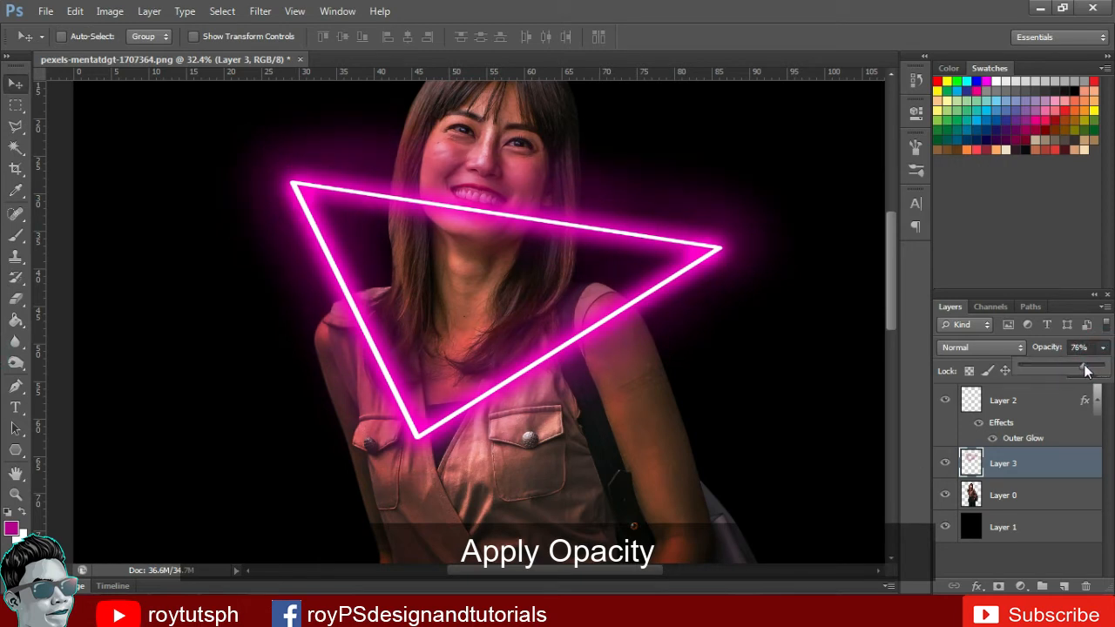
left_click_drag(1099, 370, 1100, 369)
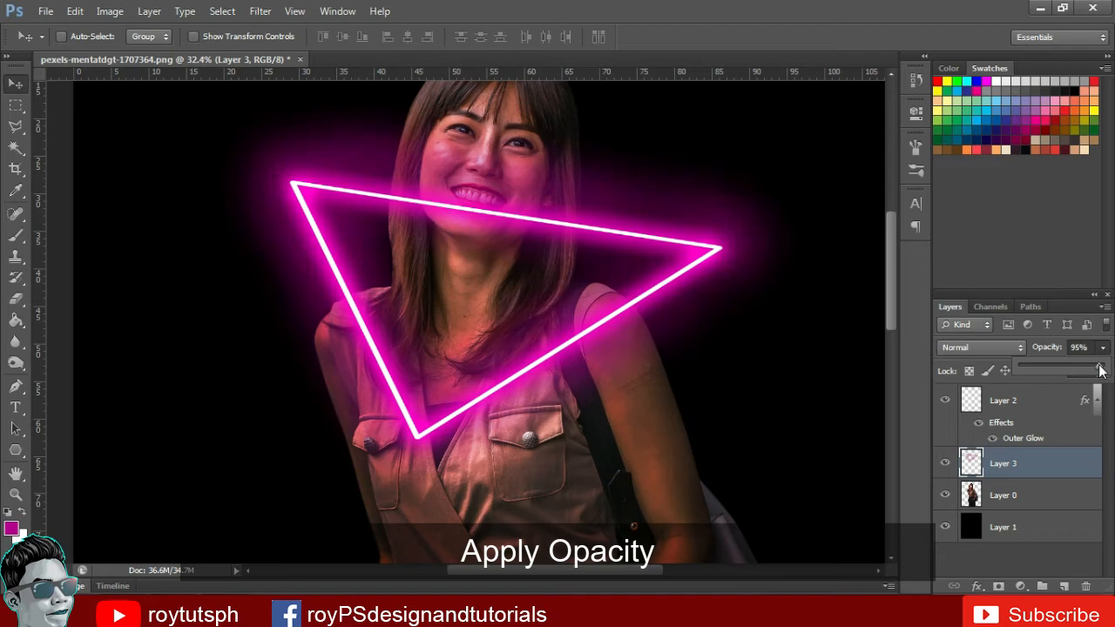
On Layer 2, erase the triangle's upper line where it crosses the face and hair, using the Eraser at 100% opacity.
left_click(1027, 412)
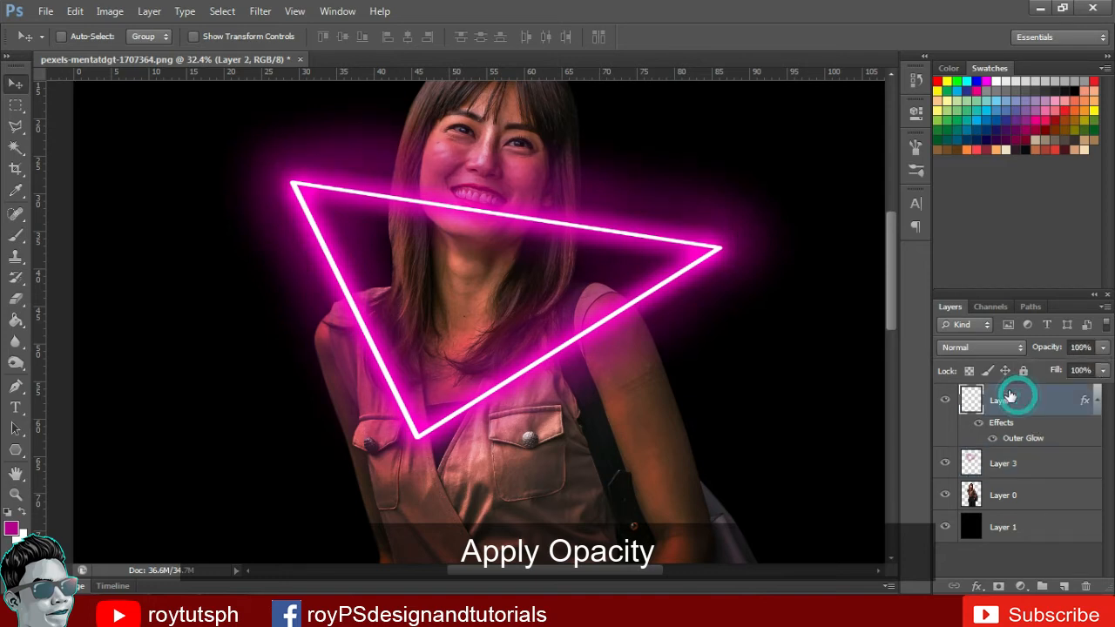
scroll(450, 157, "up", 2)
left_click_drag(440, 264, 427, 314)
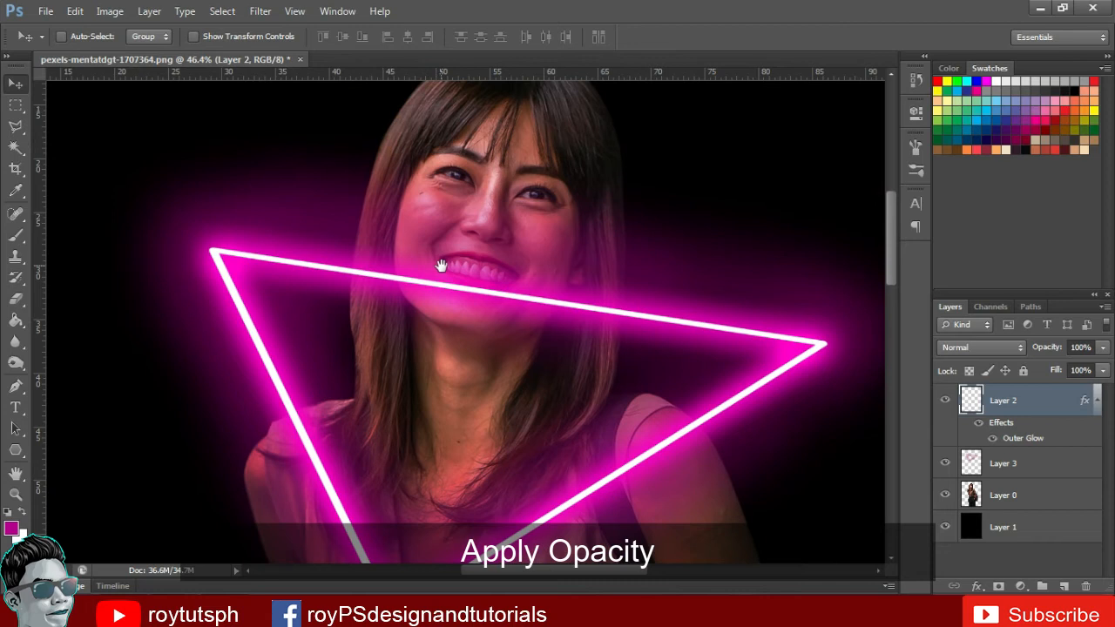
left_click(15, 298)
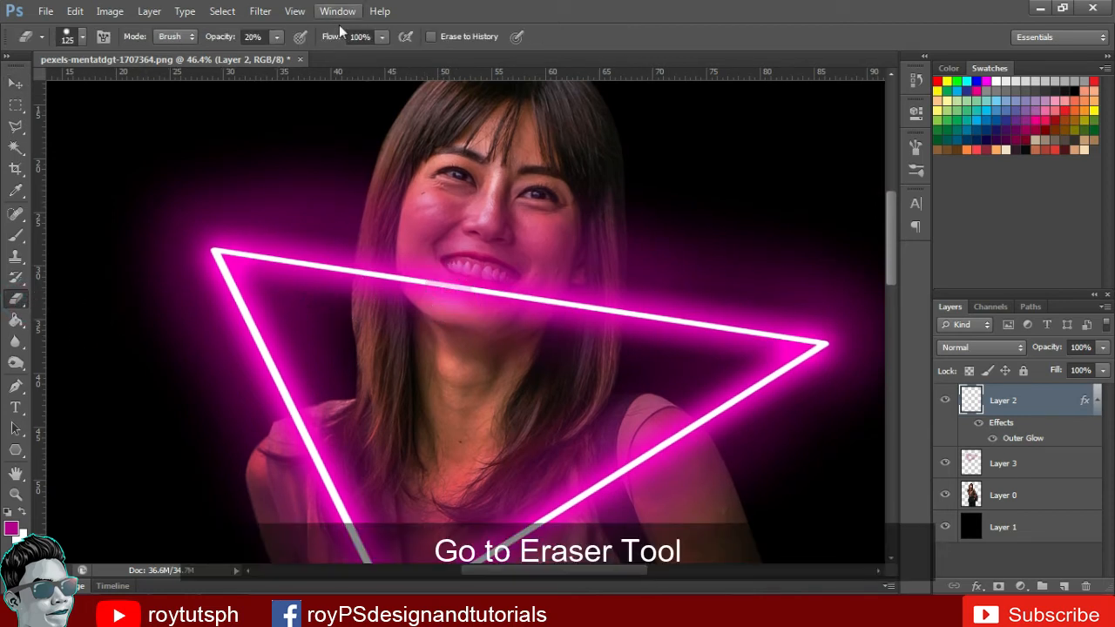
left_click(274, 38)
mouse_move(330, 60)
left_mouse_down()
mouse_move(430, 21)
mouse_move(453, 35)
left_mouse_up()
mouse_move(453, 284)
left_mouse_down()
mouse_move(374, 275)
mouse_move(596, 315)
left_mouse_up()
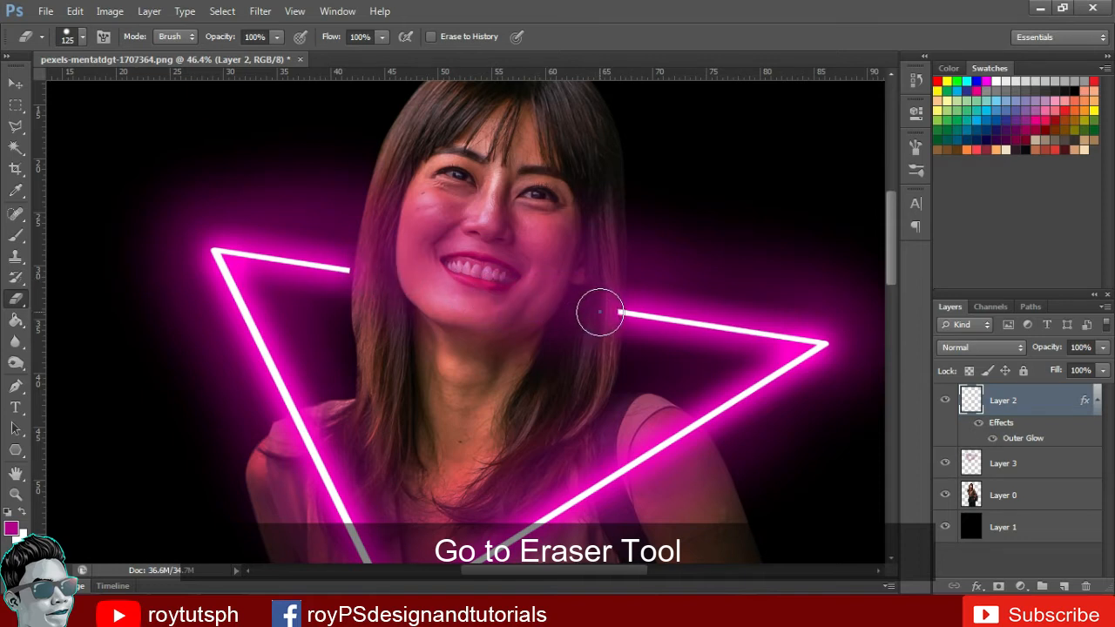
left_click(598, 317)
On Layer 3, soften the magenta light over the face and chin using the Eraser at 17% opacity.
left_click(1000, 469)
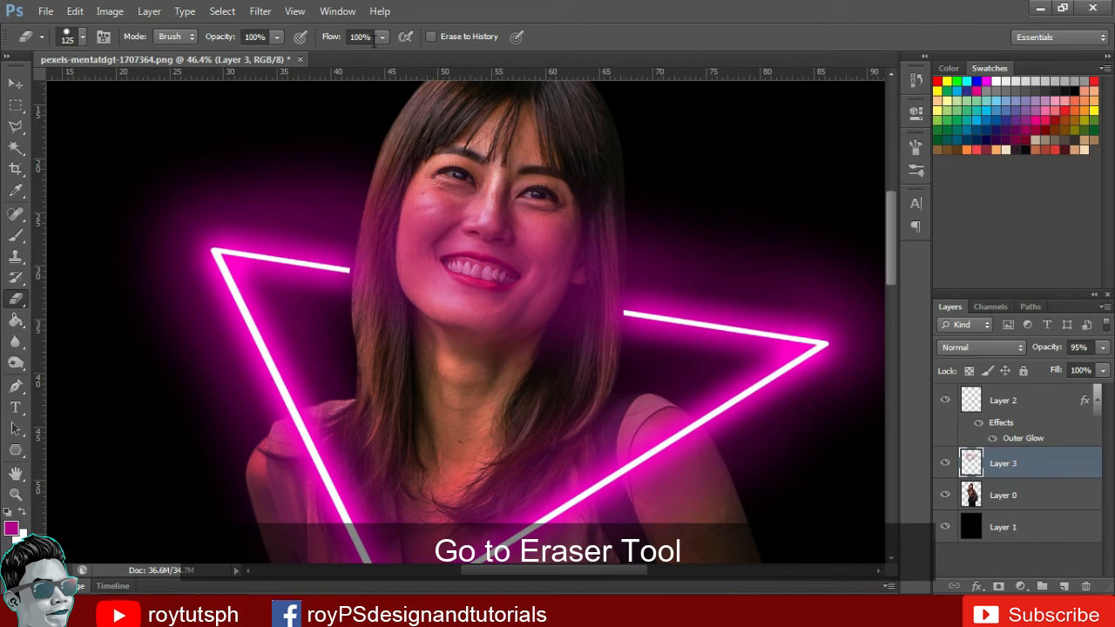
left_click(280, 36)
left_click_drag(277, 57, 207, 61)
left_click(464, 28)
left_click_drag(457, 234, 434, 318)
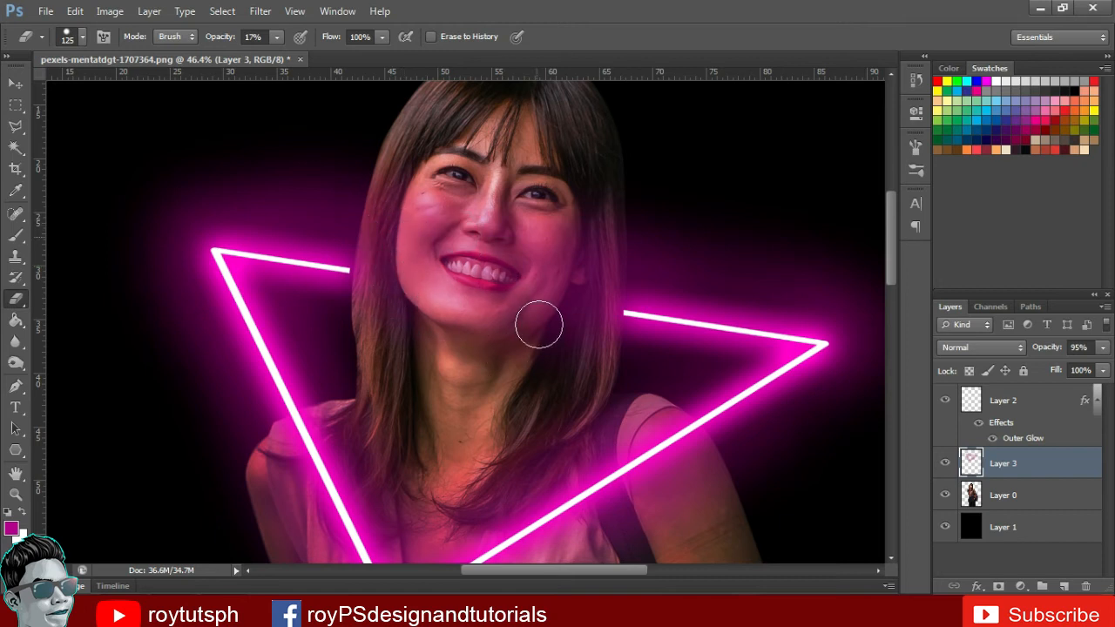
left_click(561, 223)
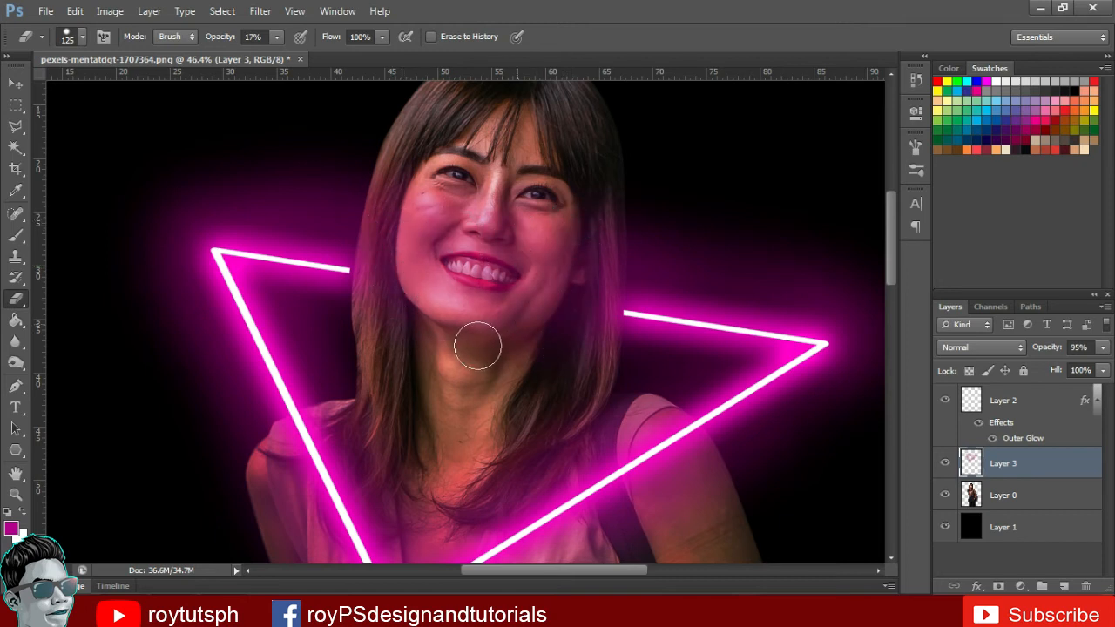
left_click(522, 260)
left_click(15, 83)
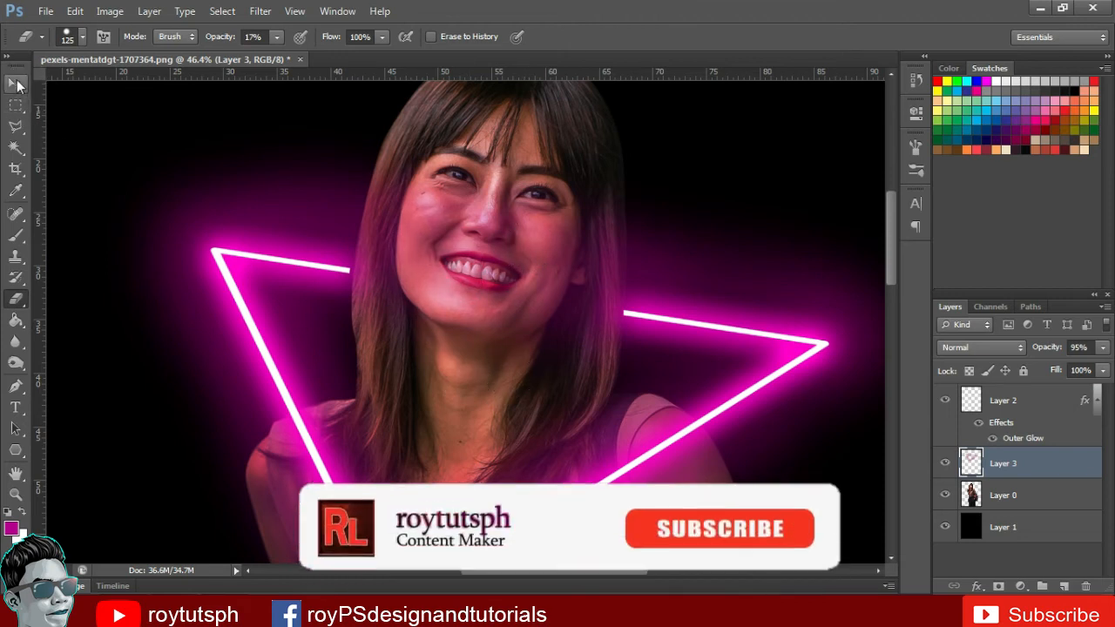
Examine the neon light on the face and hair and the gap in the triangle, overall and close up.
scroll(512, 273, "down", 4)
left_click_drag(458, 386, 452, 298)
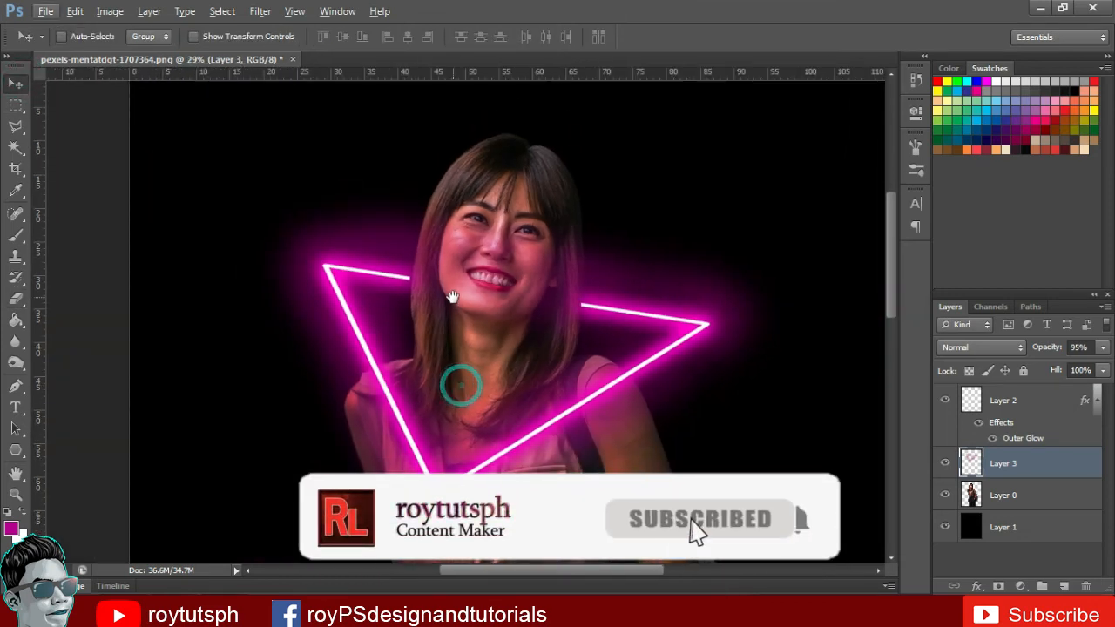
scroll(473, 331, "down", 4)
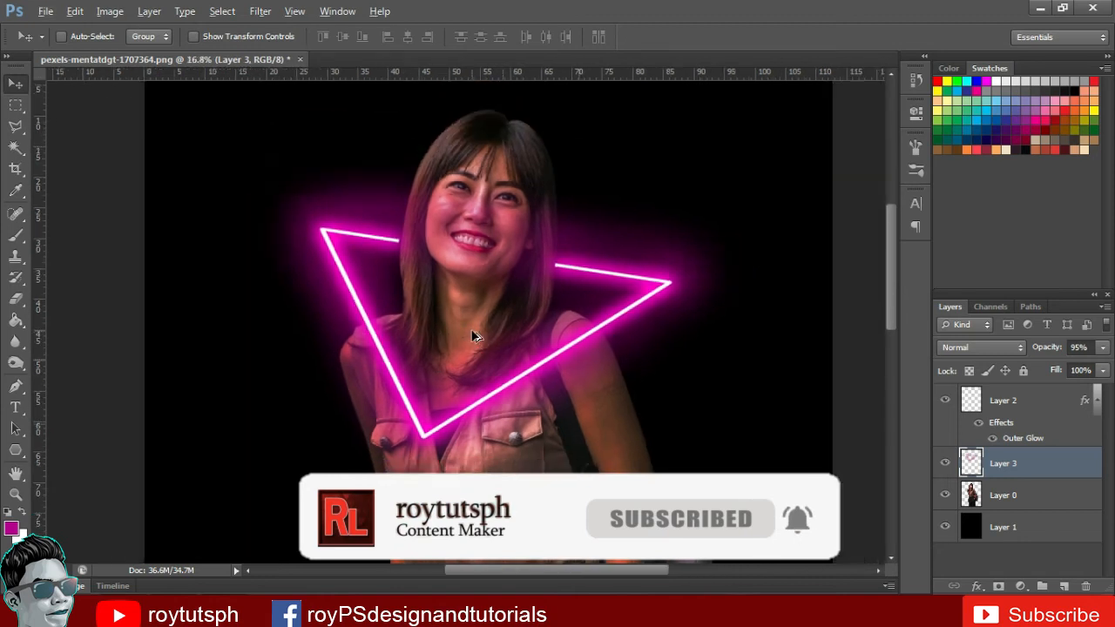
scroll(473, 331, "up", 4)
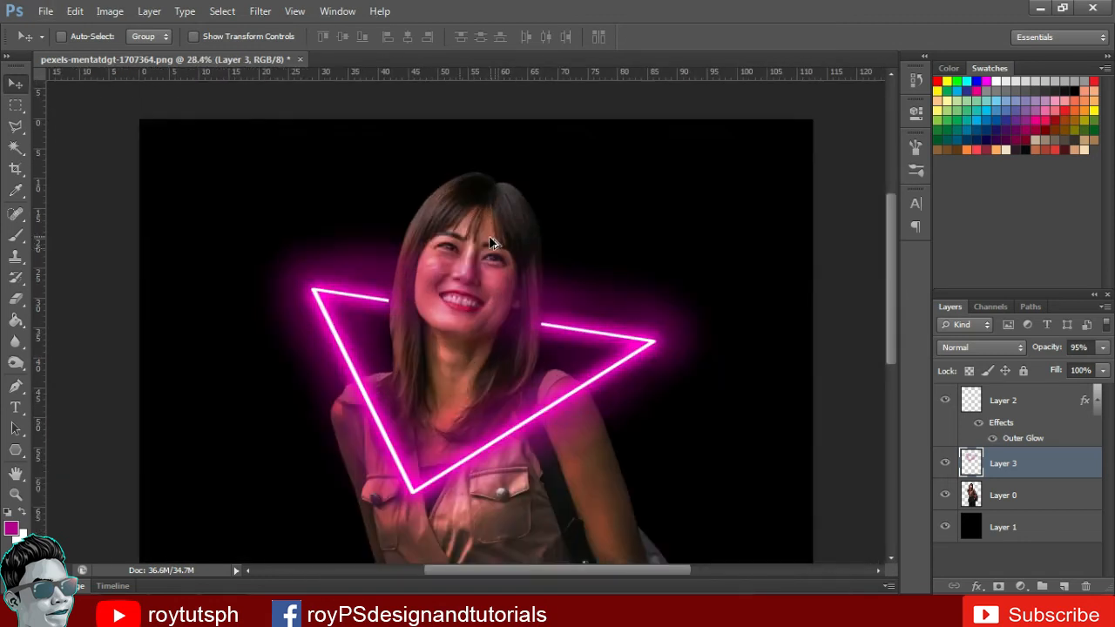
scroll(428, 357, "up", 2)
scroll(447, 313, "down", 2)
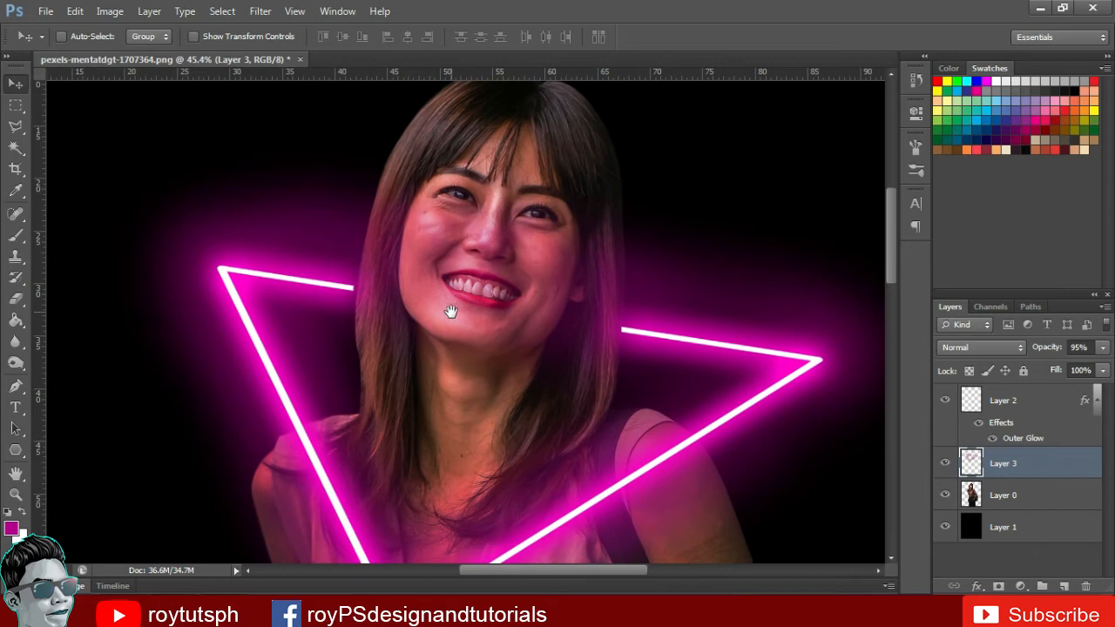
scroll(427, 286, "up", 2)
scroll(427, 286, "up", 1)
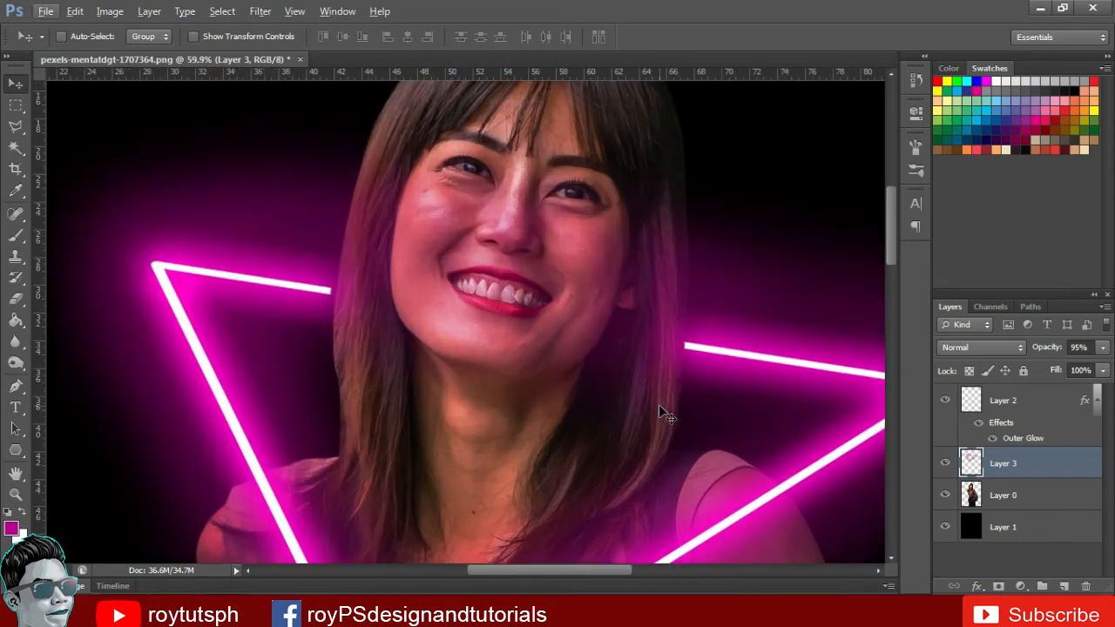
Add a new layer above Layer 3 and set the foreground colour to magenta c803a5.
left_click(1064, 587)
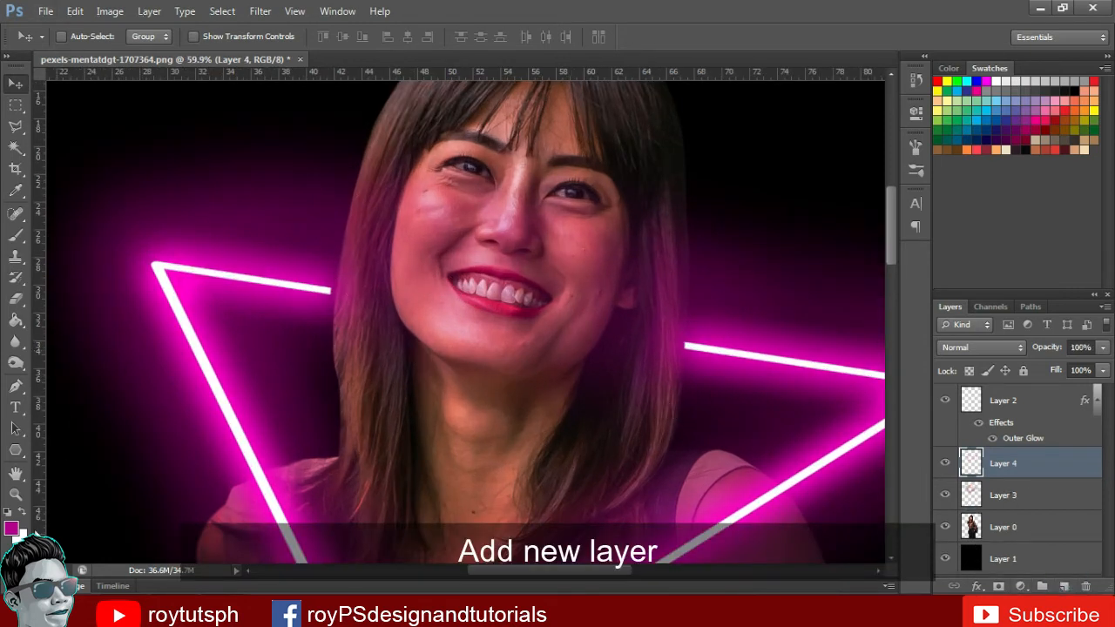
scroll(392, 331, "up", 1)
mouse_move(420, 302)
left_mouse_down()
mouse_move(406, 331)
mouse_move(404, 286)
mouse_move(405, 313)
left_mouse_up()
left_click(13, 528)
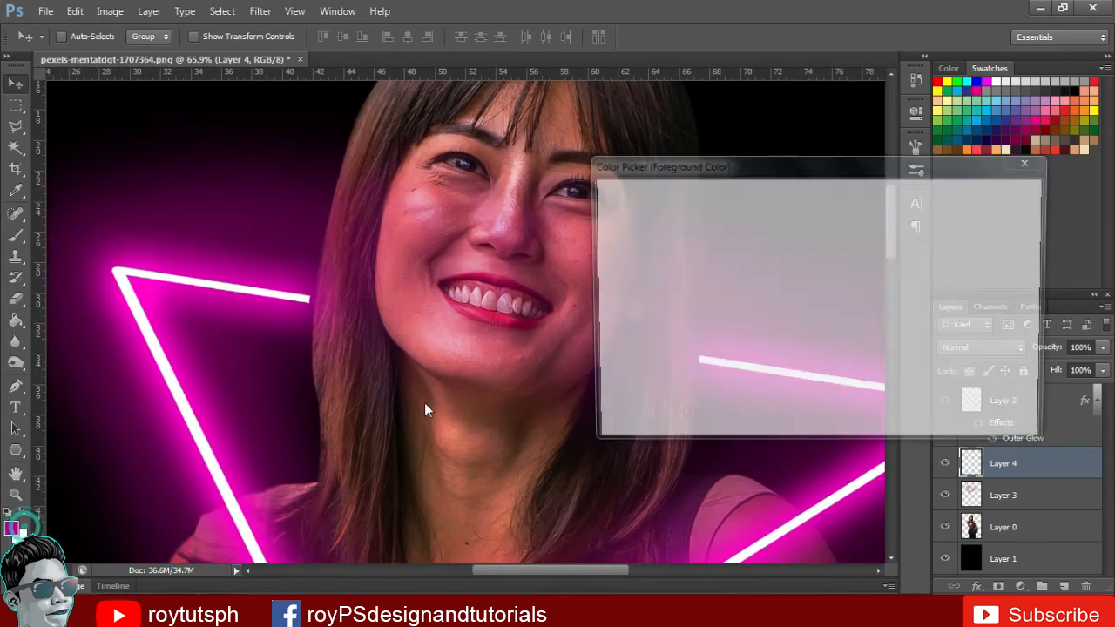
left_click(807, 273)
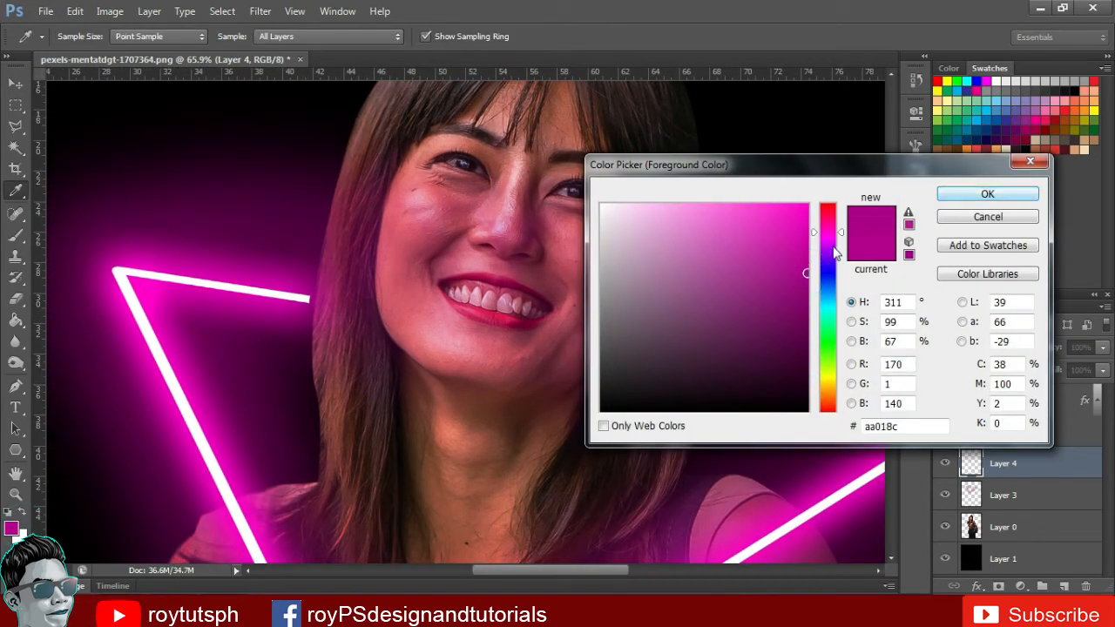
left_click(805, 250)
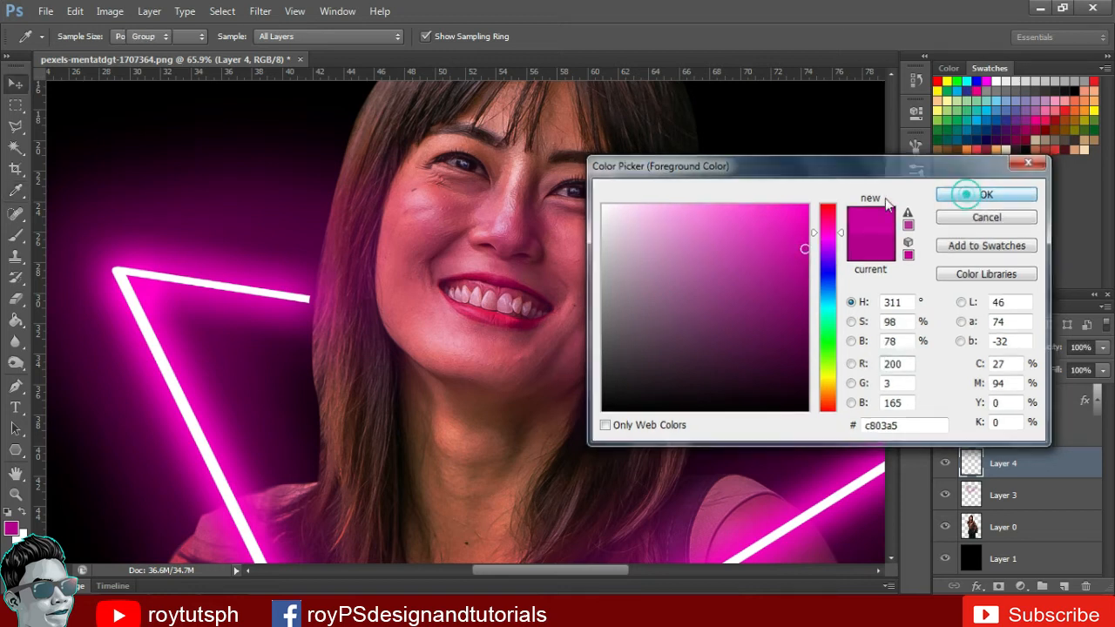
left_click(987, 194)
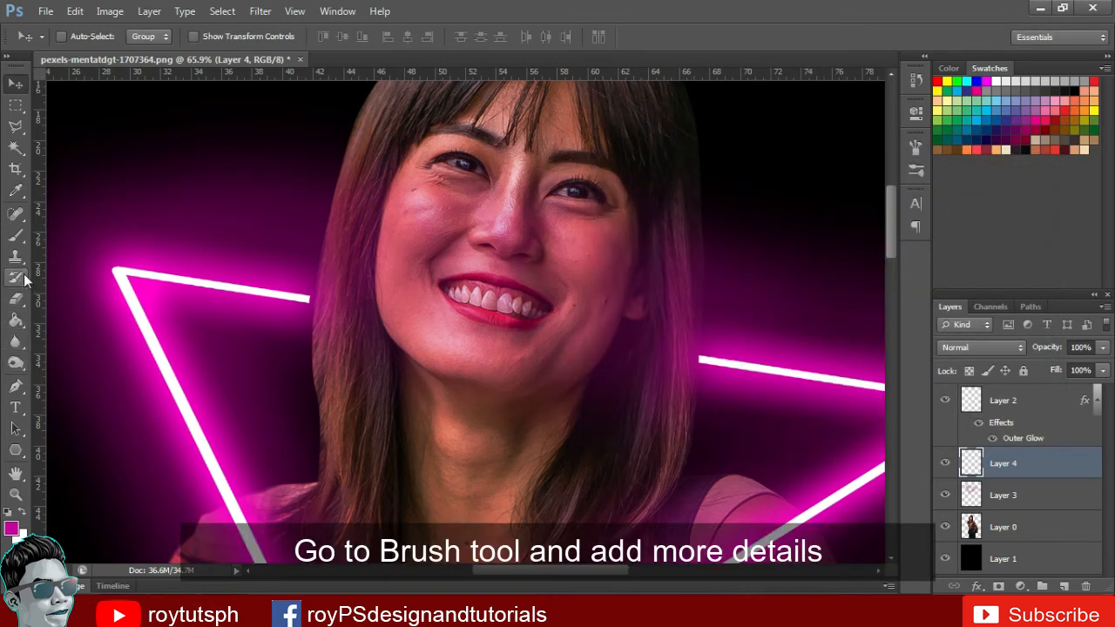
Paint a magenta rim light along the left edge of the hair with a 40 px brush at 20% opacity.
left_click(18, 235)
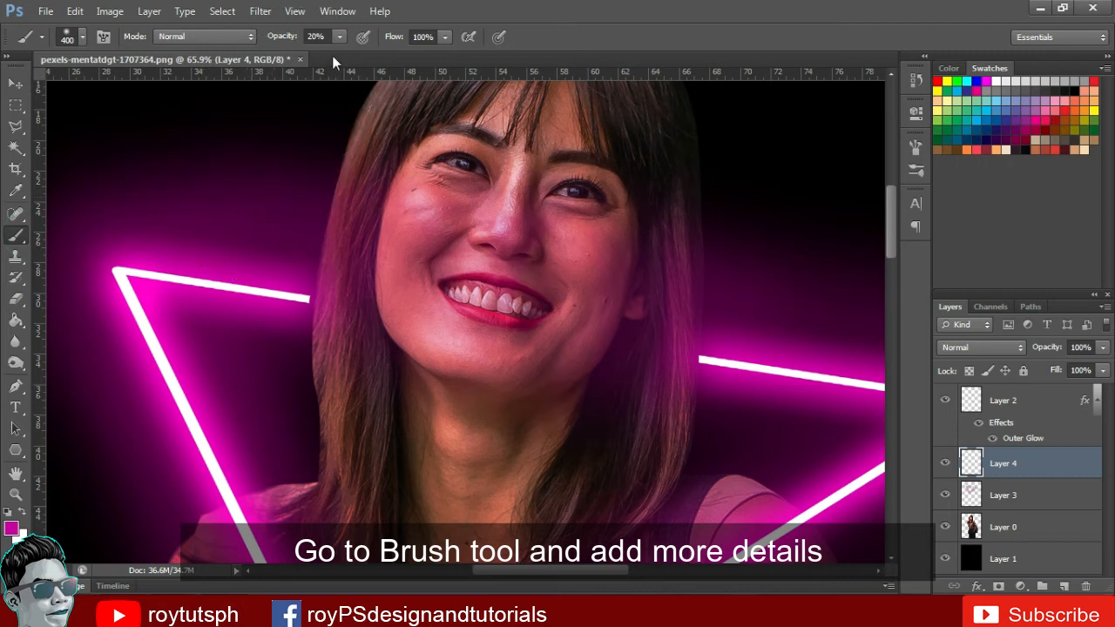
key("bracketleft")
key("bracketleft")
key("bracketleft")
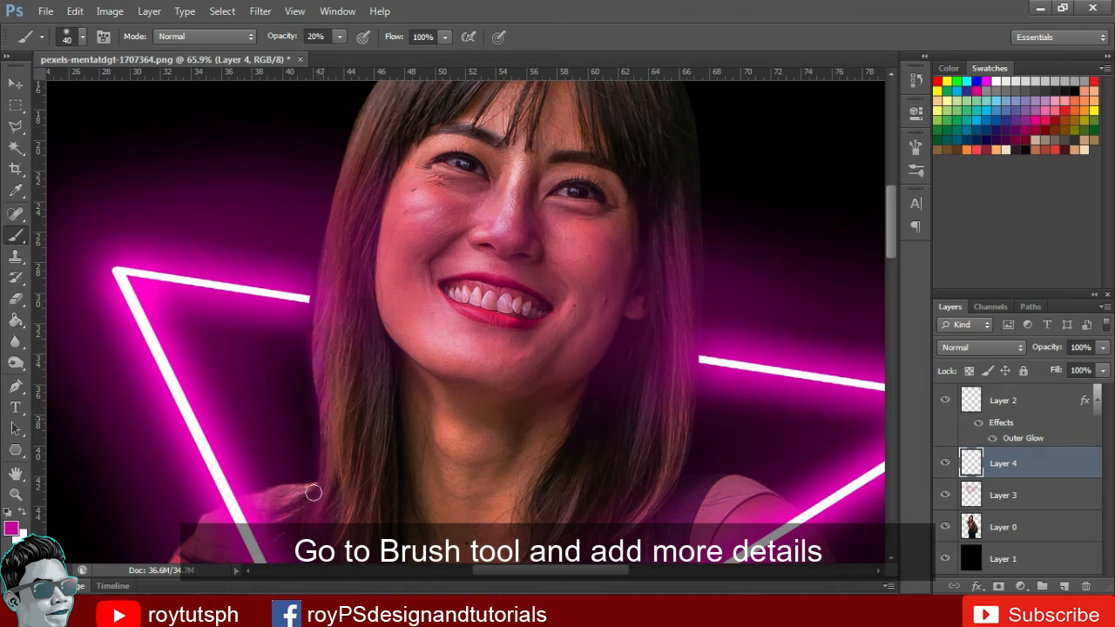
left_click_drag(358, 277, 305, 380)
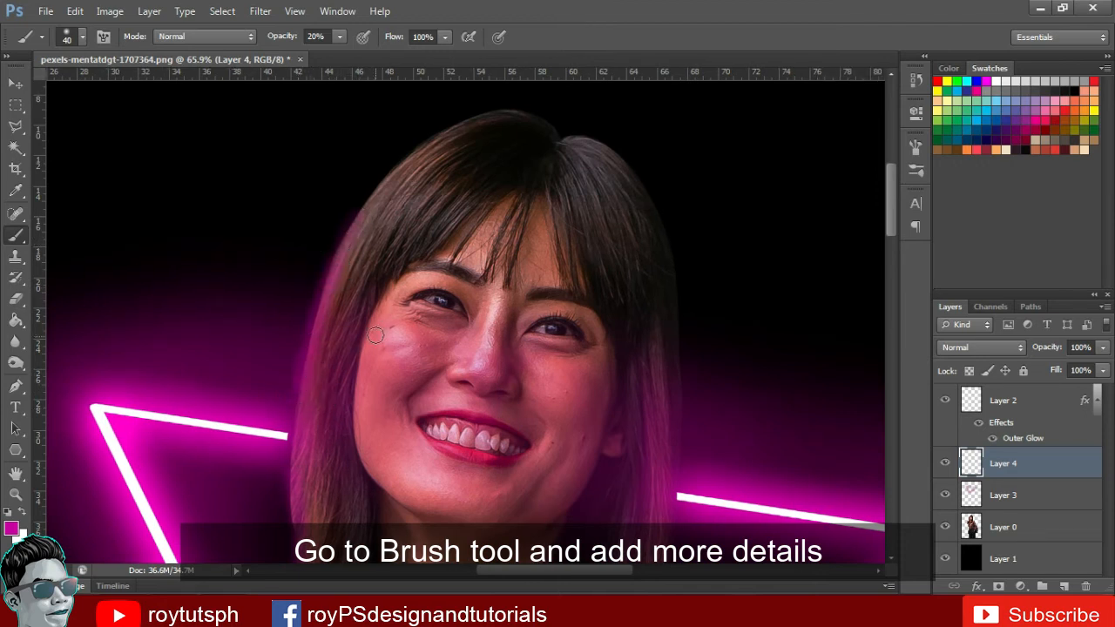
Paint magenta rim light down the right edge of the hair with a 50 px brush at 20% opacity.
scroll(375, 471, "down", 2)
left_click_drag(375, 471, 309, 267)
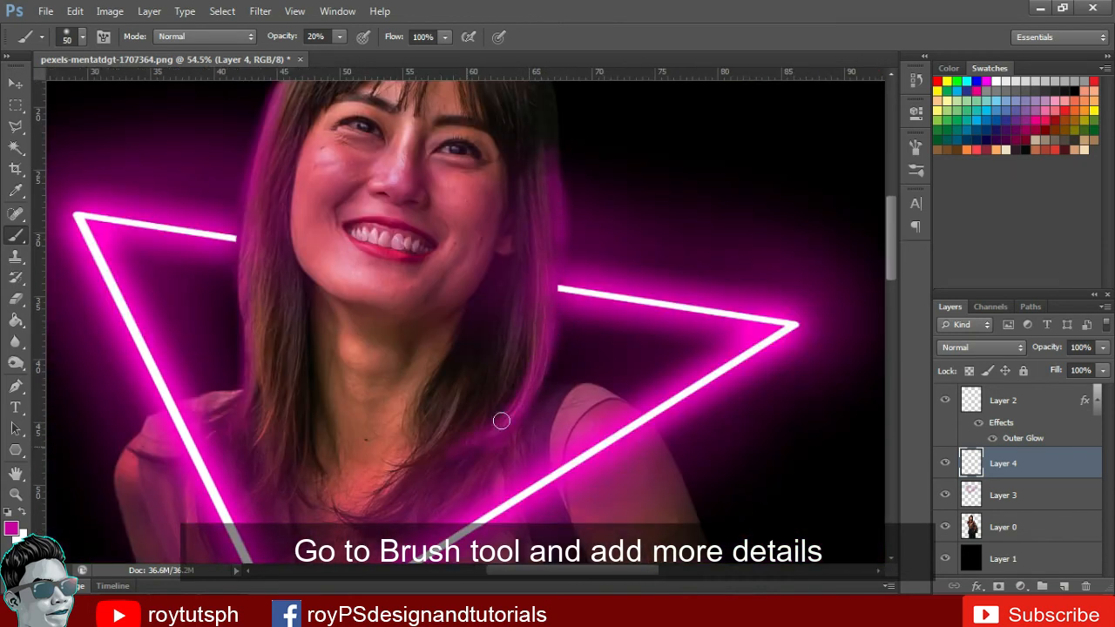
left_click_drag(501, 421, 526, 251)
left_click_drag(256, 251, 404, 248)
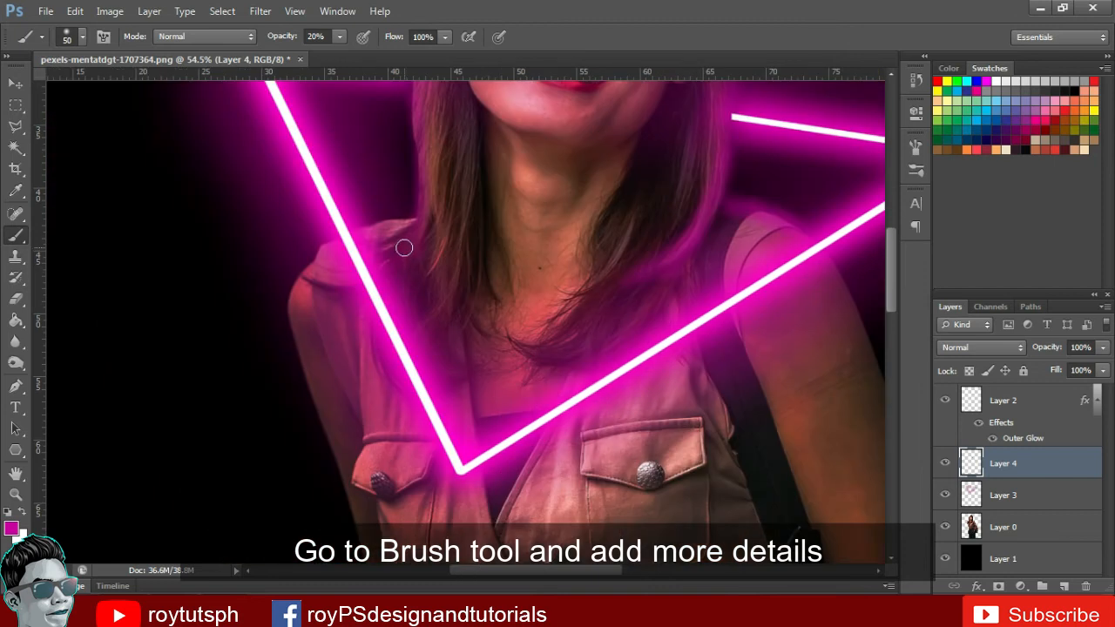
Paint magenta light onto the upper arm below the triangle's right side with a 90 px brush at 20% opacity.
left_click_drag(708, 369, 667, 278)
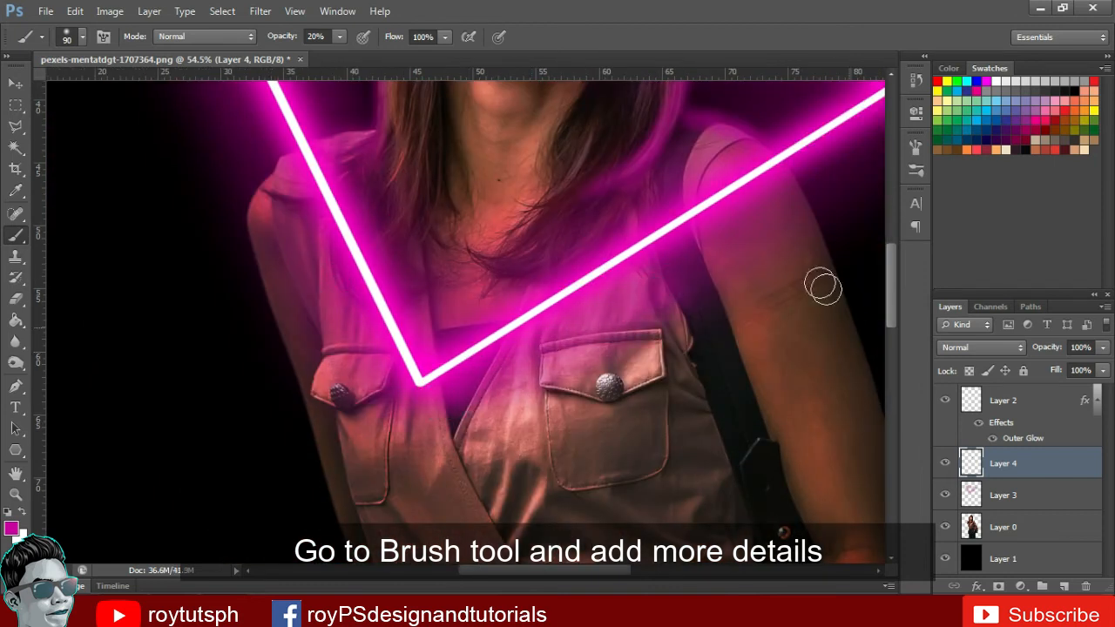
scroll(497, 269, "down", 3)
scroll(392, 224, "up", 5)
mouse_move(392, 225)
left_mouse_down()
mouse_move(463, 272)
mouse_move(581, 261)
left_mouse_up()
left_click_drag(390, 174, 432, 295)
scroll(527, 418, "down", 6)
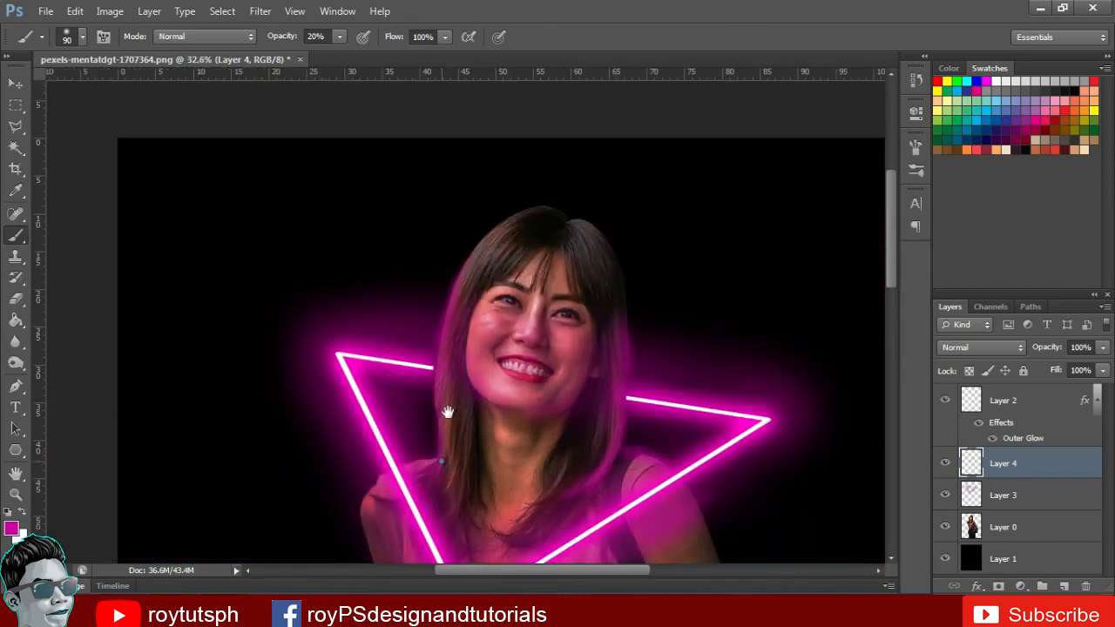
left_click_drag(446, 411, 460, 331)
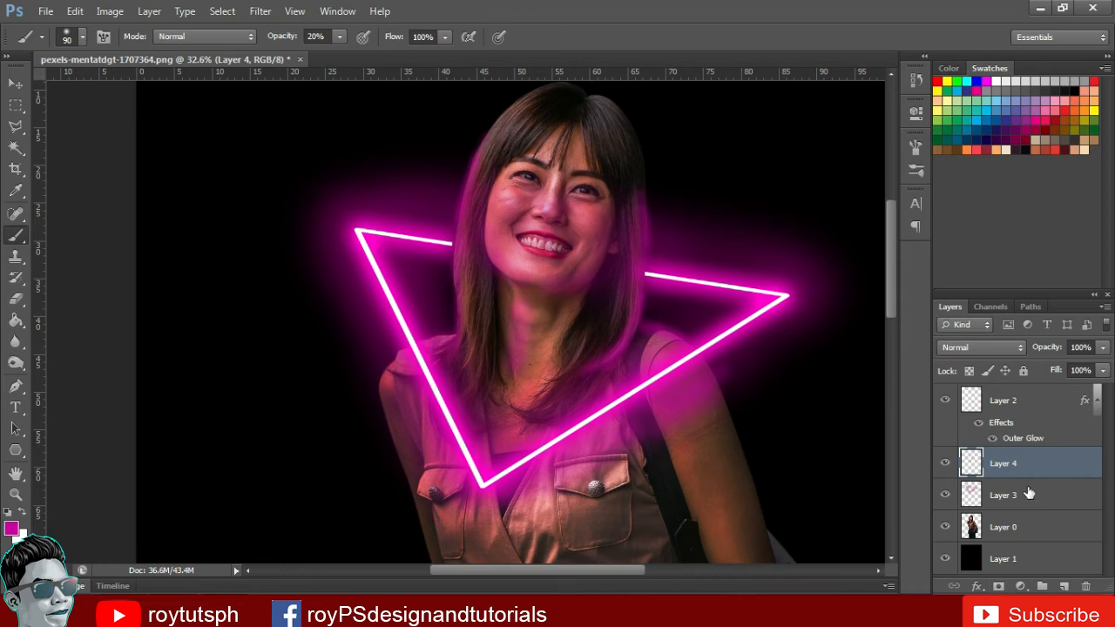
Add a layer mask to Layer 4 and brush black at 20% opacity over stray magenta spill around the hair and shoulder.
left_click(999, 587)
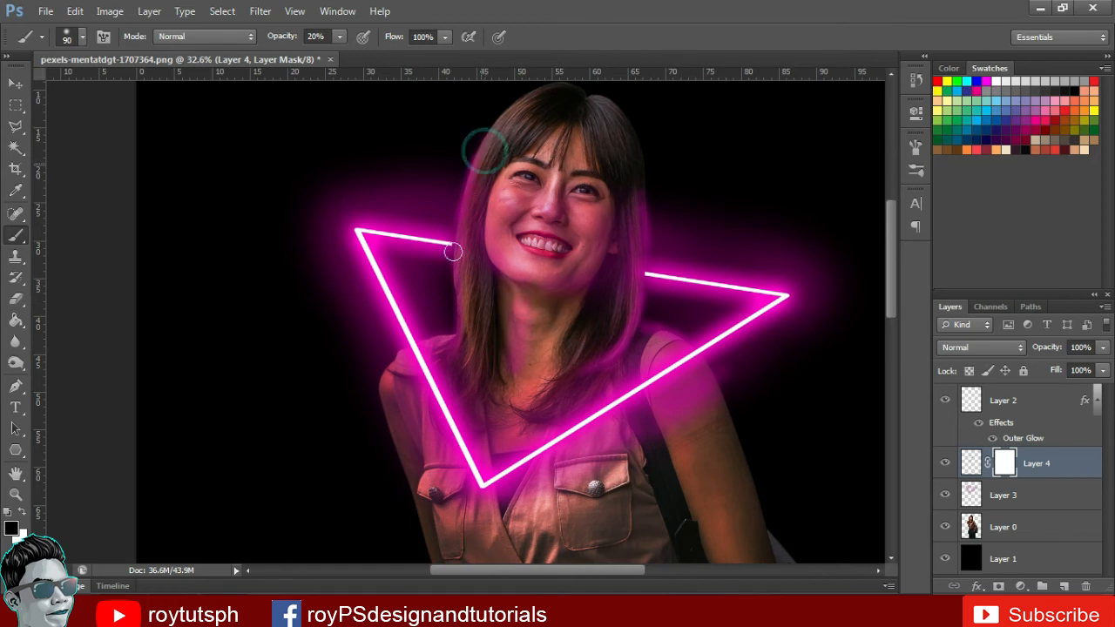
scroll(489, 116, "up", 4)
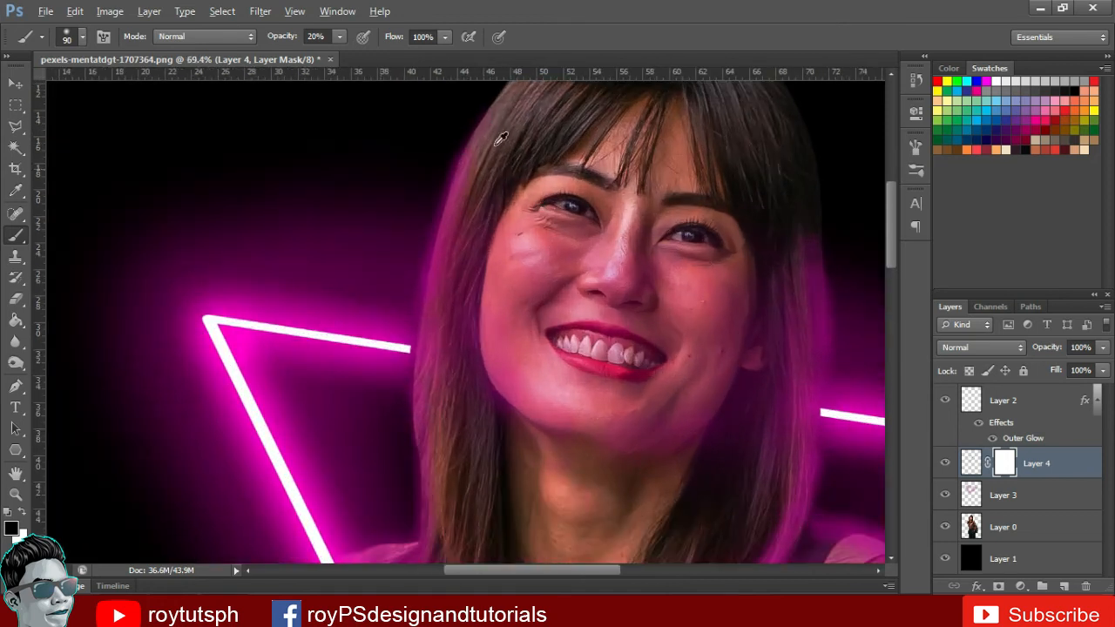
scroll(445, 349, "down", 10)
scroll(356, 331, "right", 3)
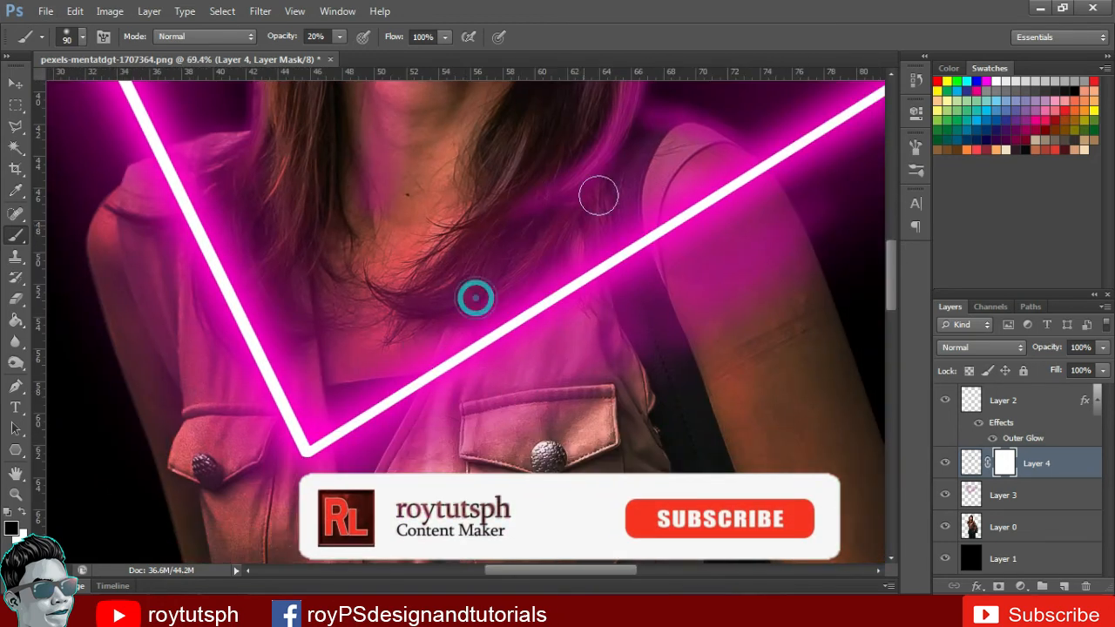
scroll(567, 244, "down", 4)
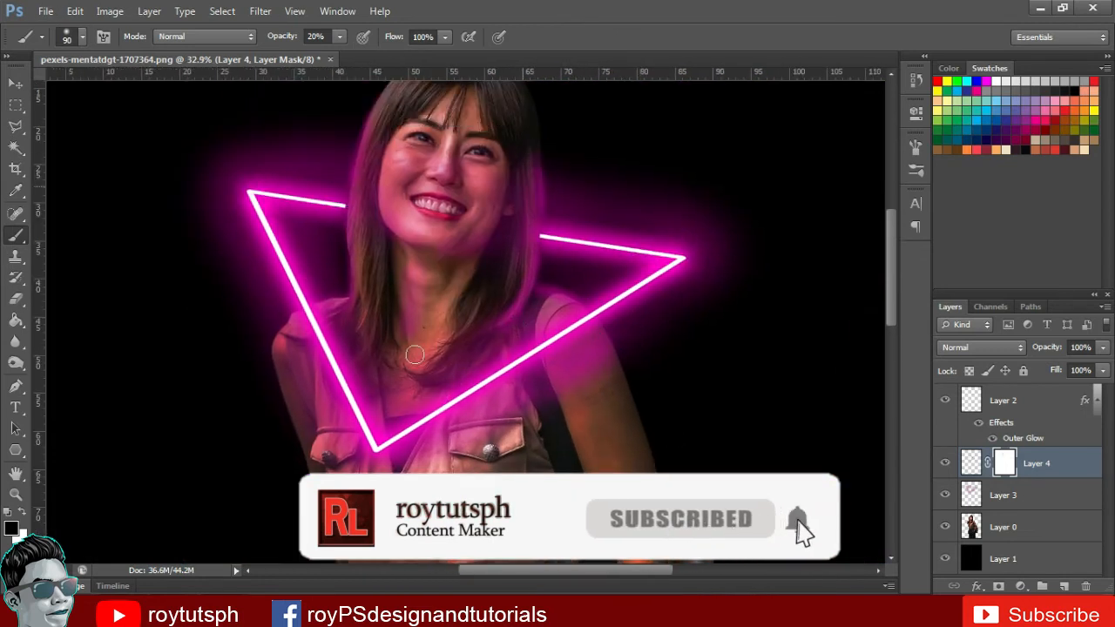
scroll(424, 347, "down", 3)
left_click_drag(337, 351, 387, 312)
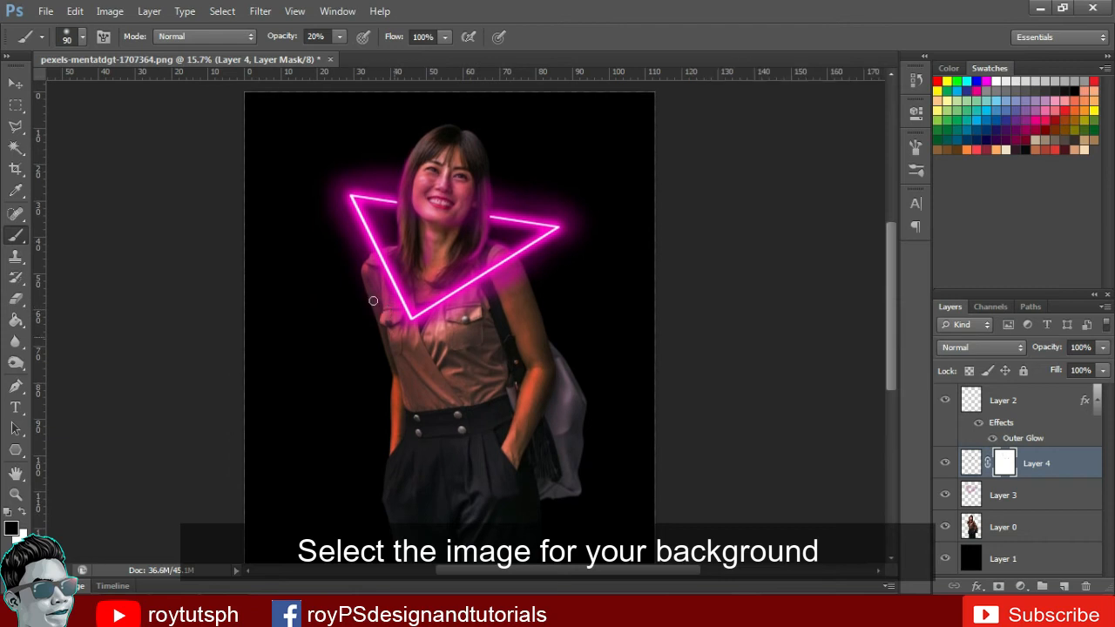
Place the night-sky image pexels-luck-galindo-544268 from the erase the fence folder into the document.
left_click(15, 84)
scroll(604, 368, "down", 2)
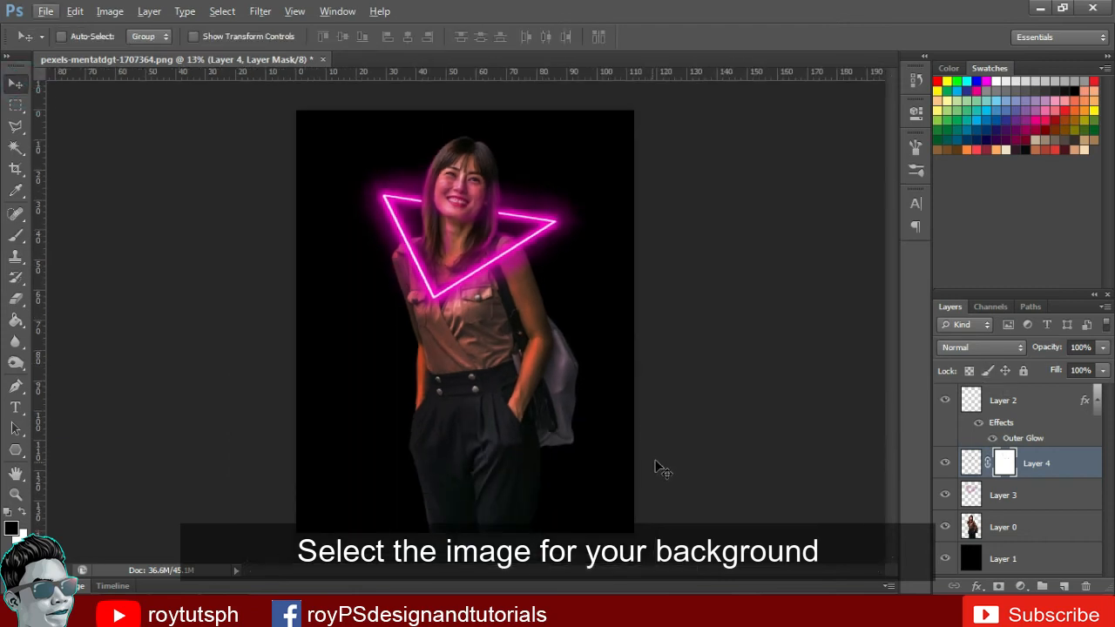
key("alt+Tab")
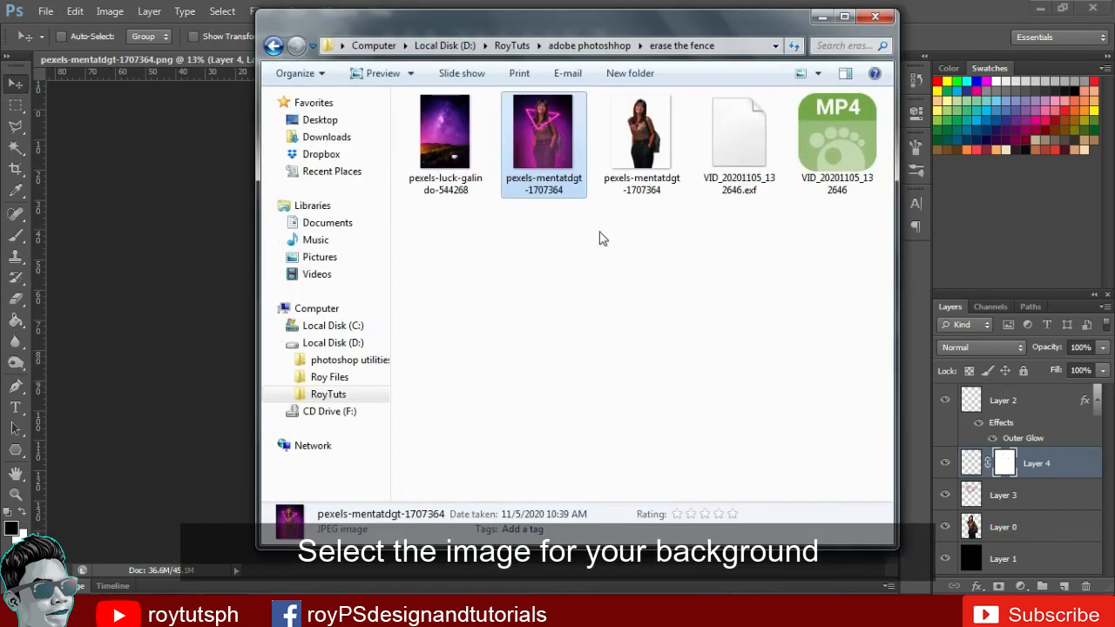
left_click(453, 140)
left_click(207, 250)
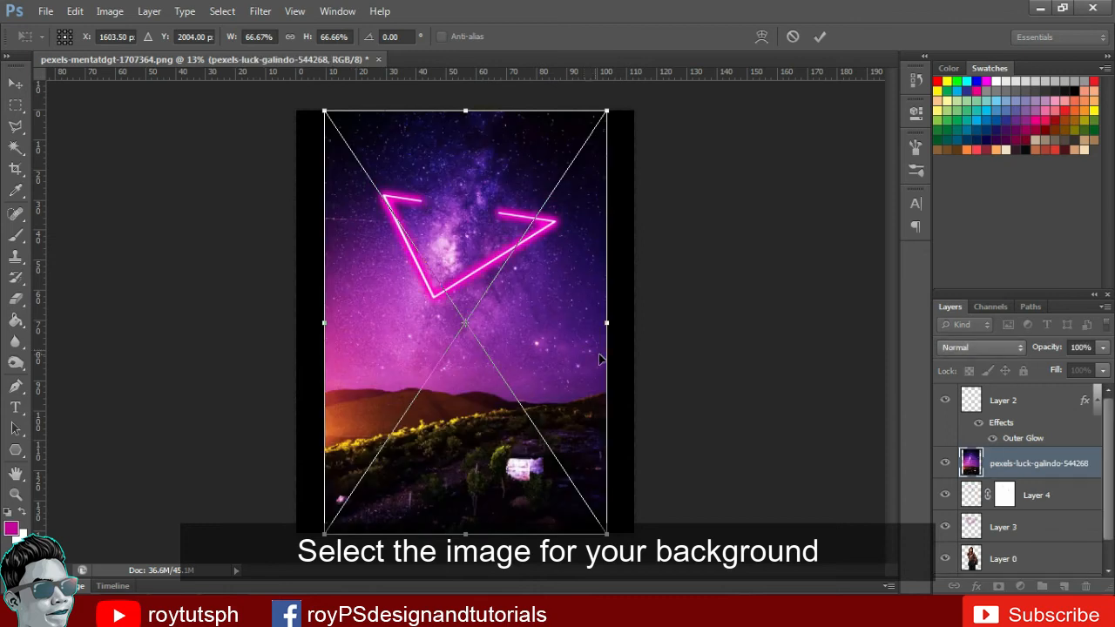
Enlarge the placed sky image to cover the whole canvas and move its layer below Layer 0.
left_click_drag(606, 533, 685, 624)
left_click_drag(554, 374, 537, 449)
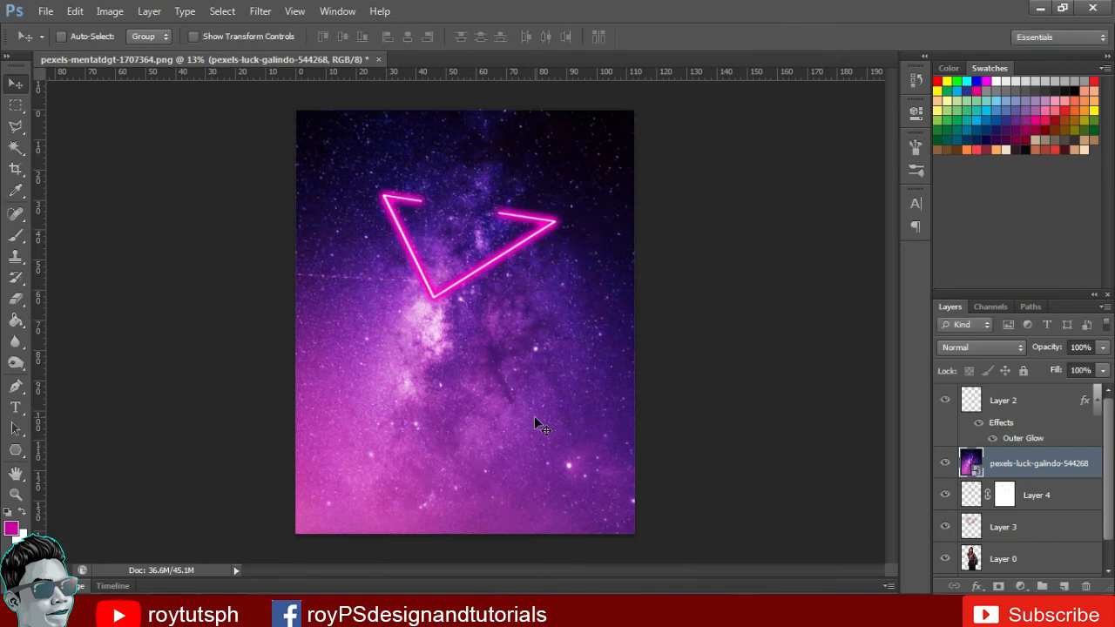
scroll(1037, 470, "down", 1)
left_click_drag(1028, 438, 1002, 530)
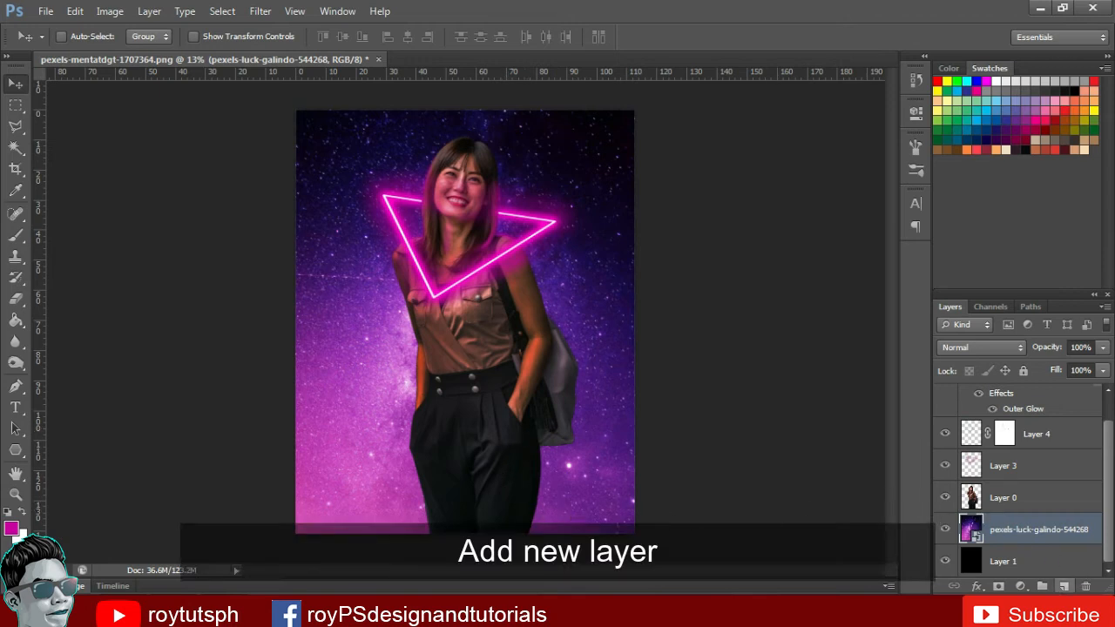
Add a new layer directly above Layer 0 and enlarge the brush to 1800 px.
left_click(1064, 586)
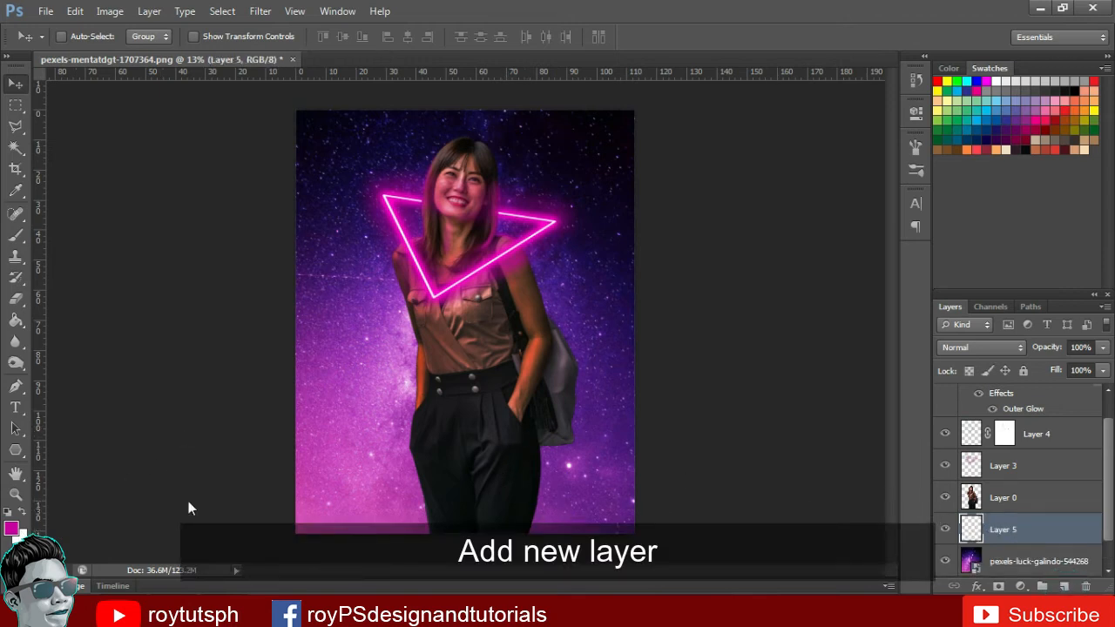
left_click(16, 235)
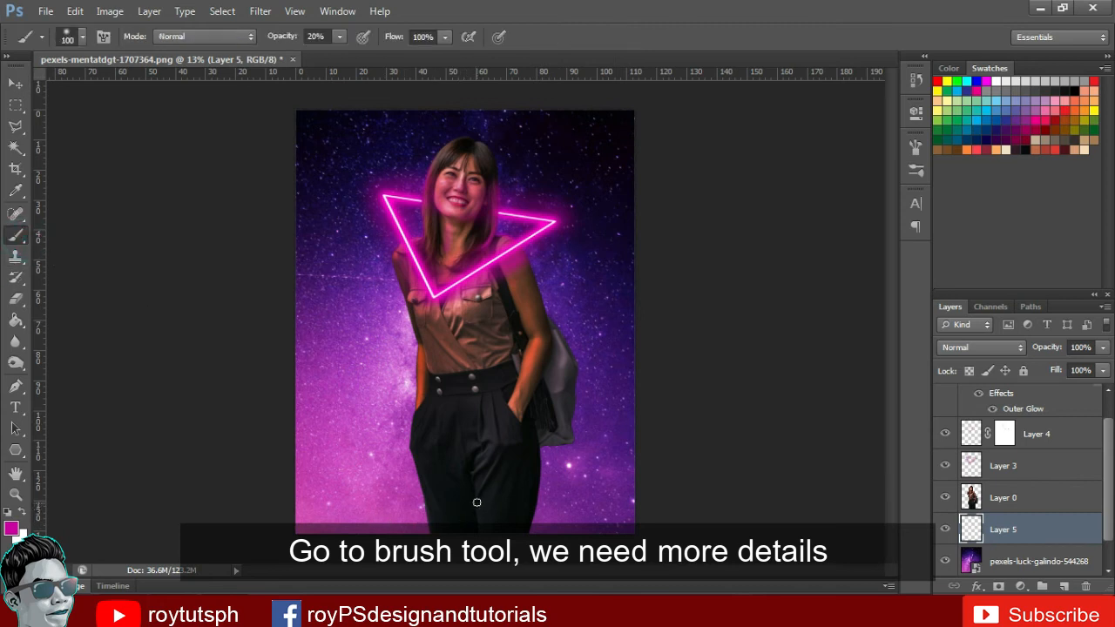
key("bracketright")
key("bracketright")
key("bracketright")
key("bracketright")
key("bracketright")
key("bracketright")
key("bracketright")
key("bracketright")
left_click(409, 456)
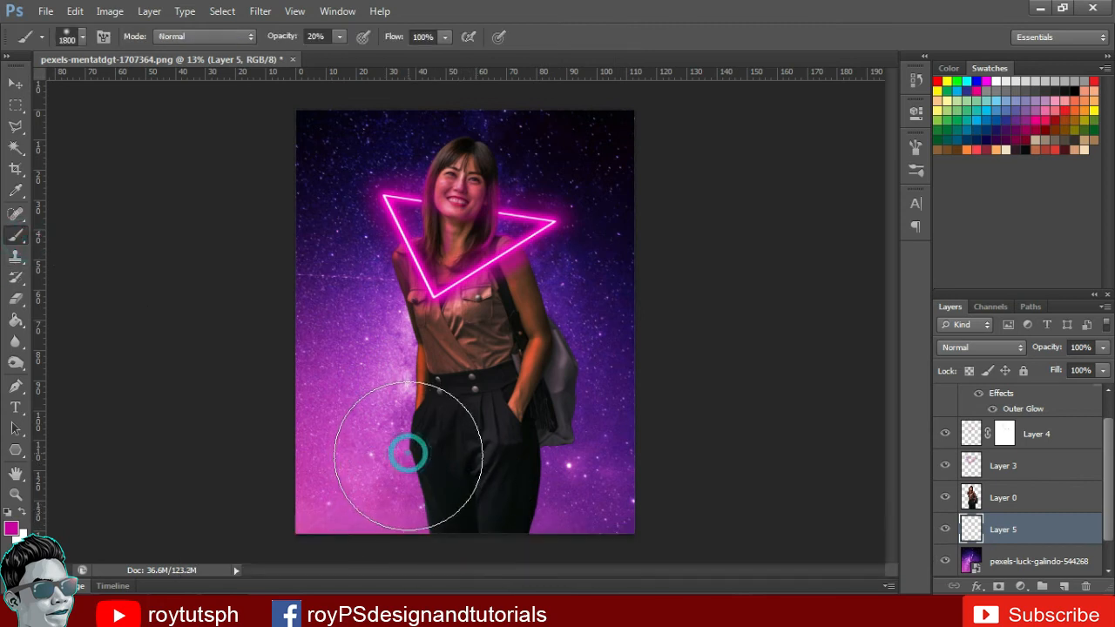
left_click_drag(1023, 524, 1023, 489)
Paint a soft magenta haze over the trousers, backpack, arms and lower edge with the 1800 px brush at 20% opacity.
left_click(534, 489)
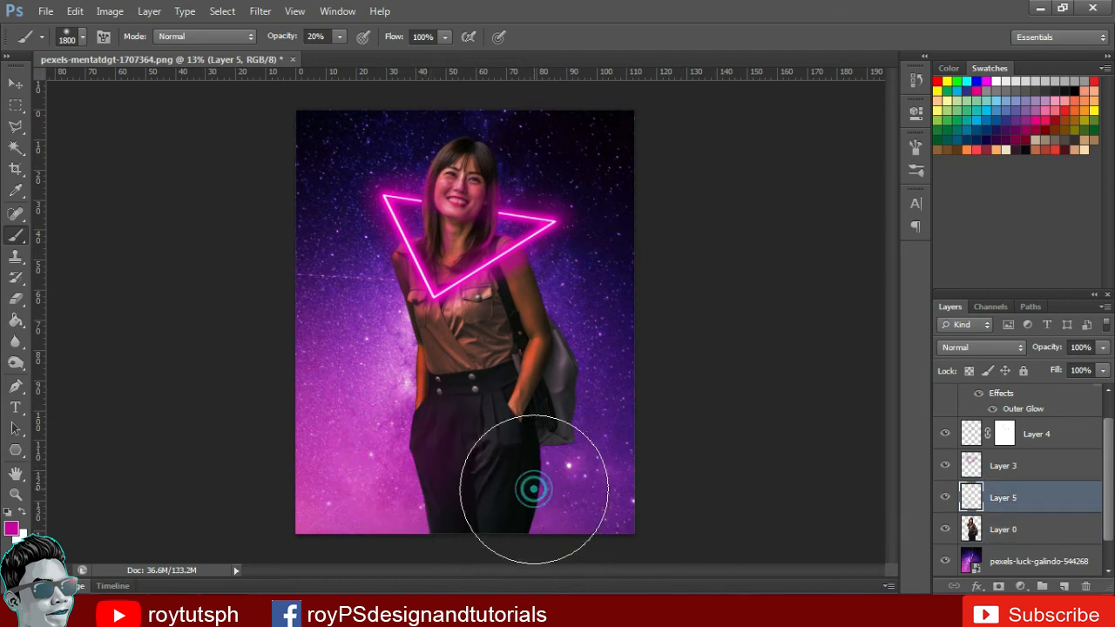
left_click(482, 505)
left_click(569, 373)
left_click(572, 391)
left_click(566, 338)
left_click(552, 295)
left_click(525, 291)
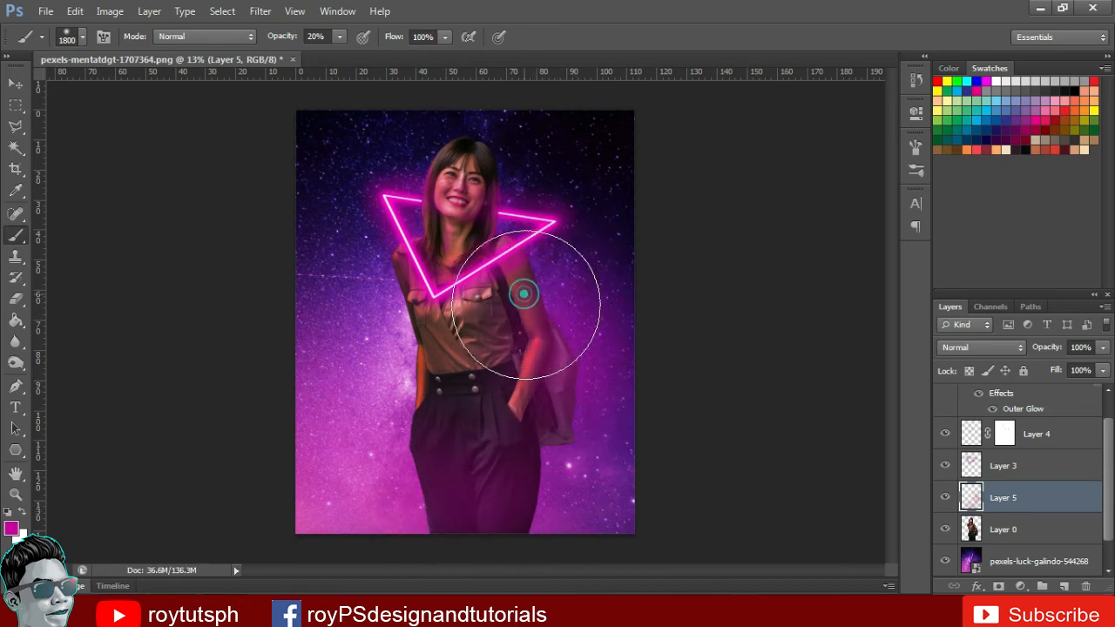
left_click(540, 413)
left_click(383, 319)
left_click(416, 390)
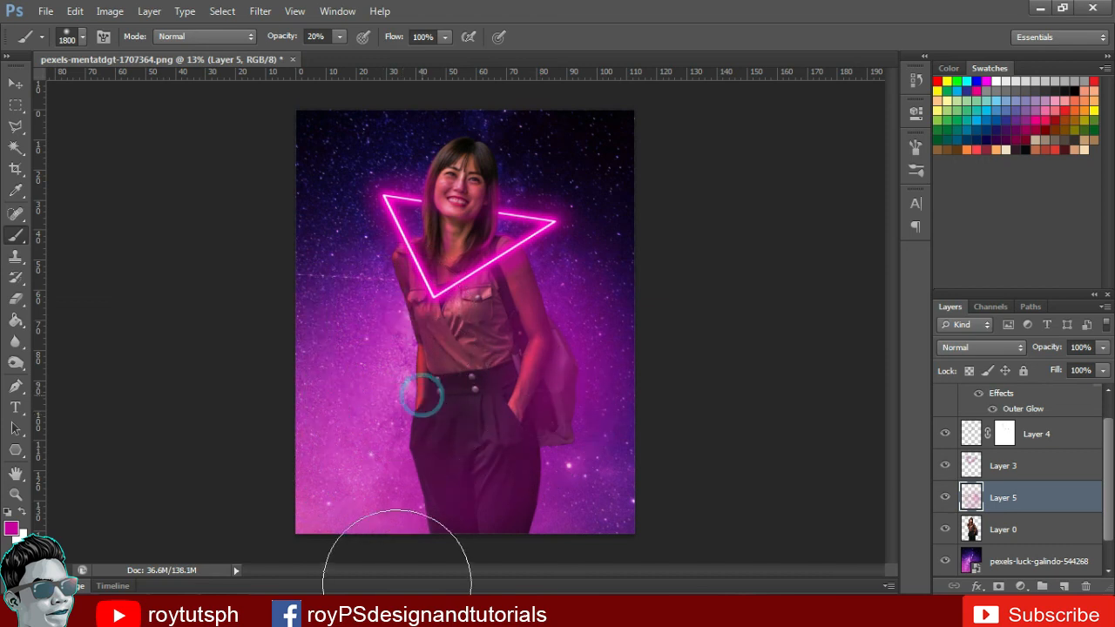
left_click(517, 542)
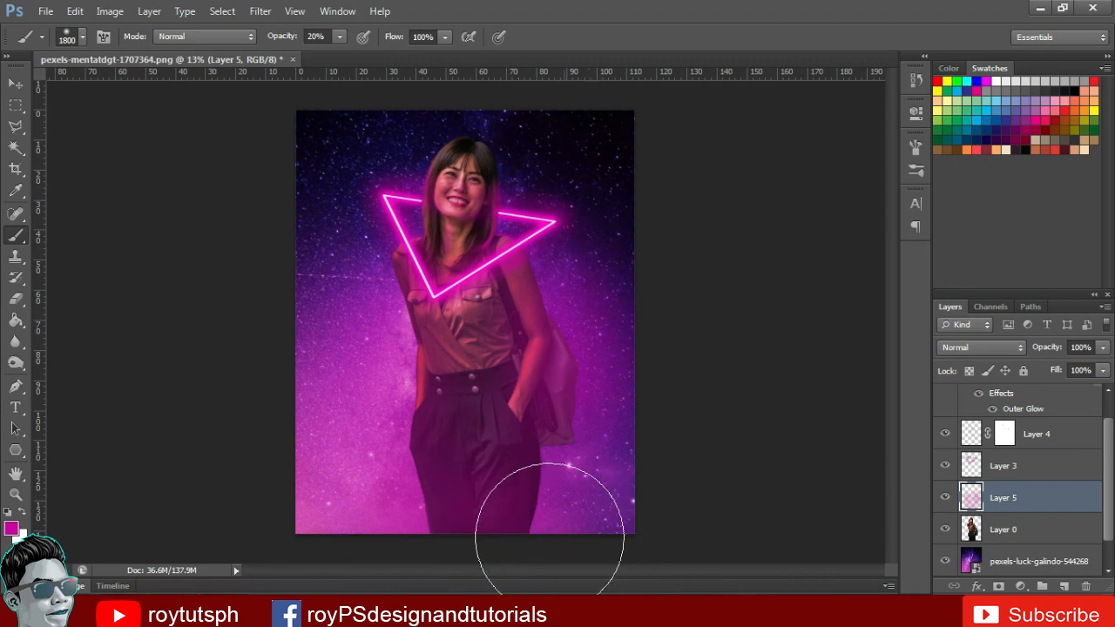
left_click(328, 541)
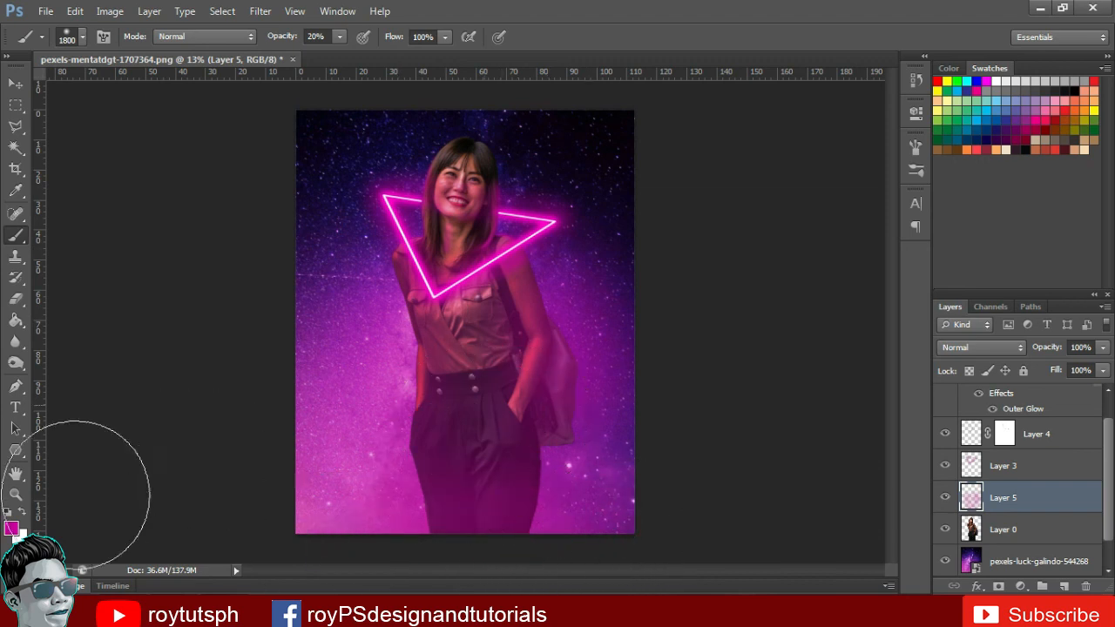
Add a new layer between Layer 0 and the sky image and make white the foreground colour.
scroll(1019, 465, "down", 1)
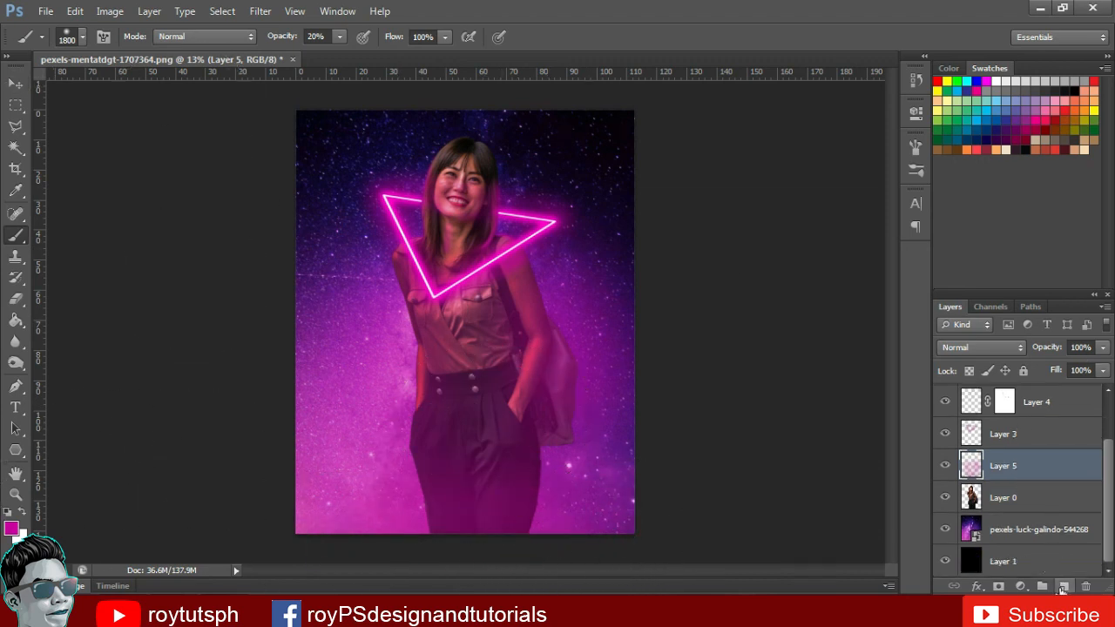
left_click(1062, 589)
left_click_drag(1020, 465, 1019, 542)
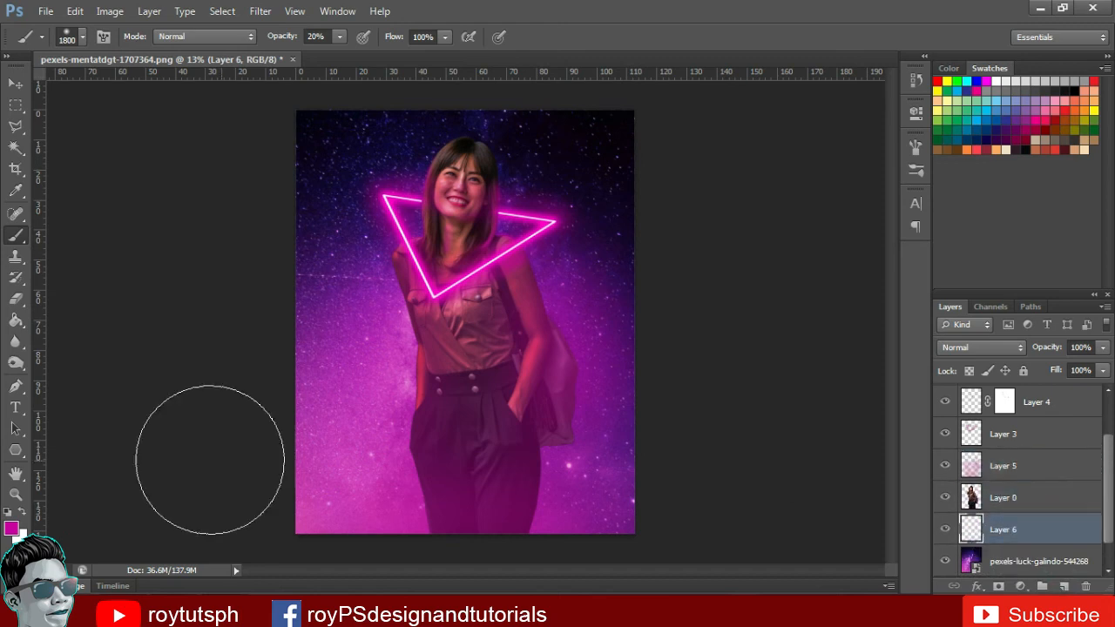
left_click(24, 515)
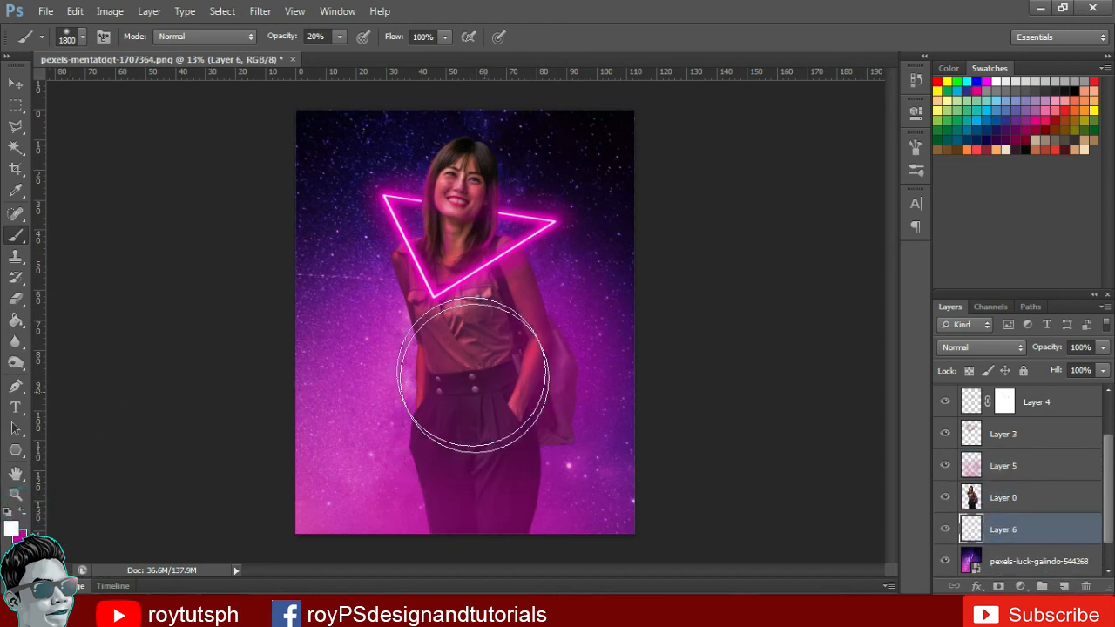
Paint a soft white glow behind the woman's head, torso and legs on Layer 6 with the 1800 px brush at 20% opacity.
left_click(456, 272)
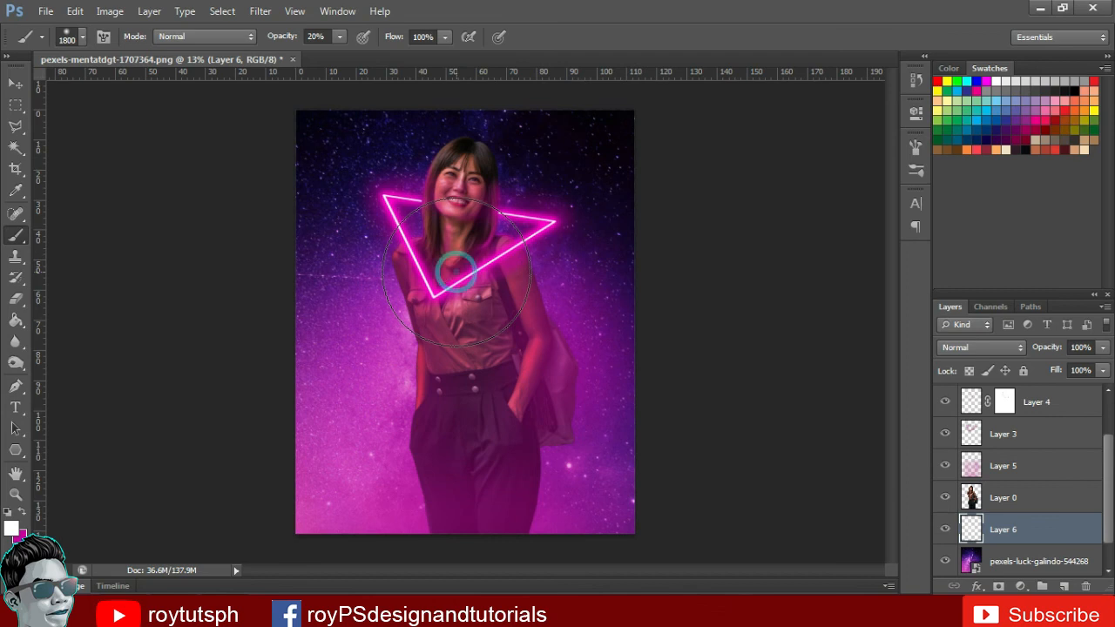
left_click(468, 239)
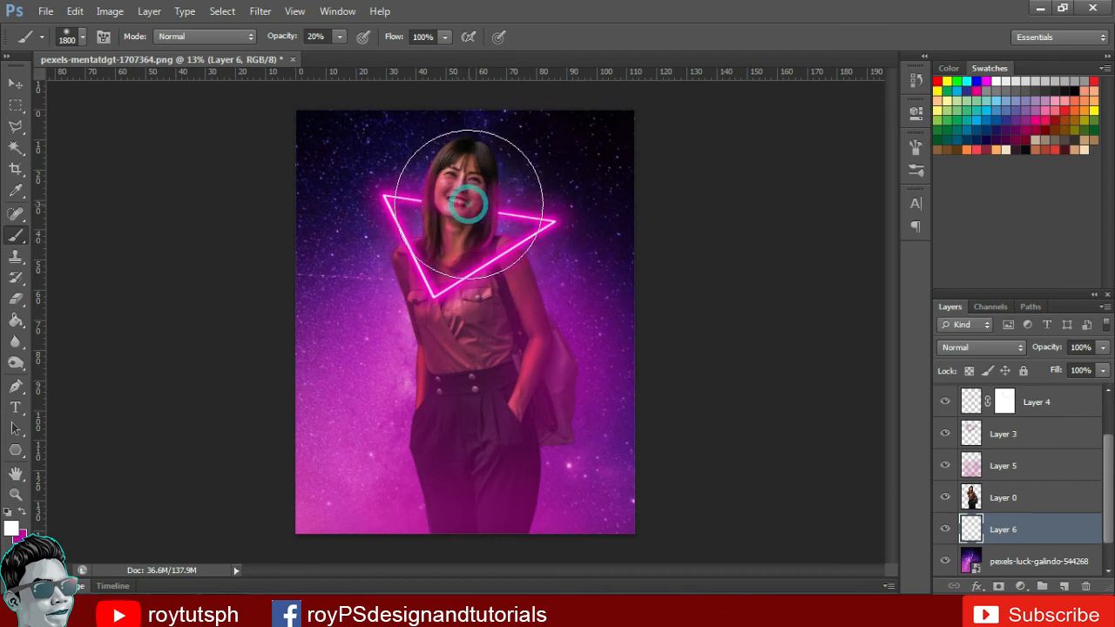
left_click(468, 198)
left_click(464, 198)
left_click(489, 300)
left_click(497, 322)
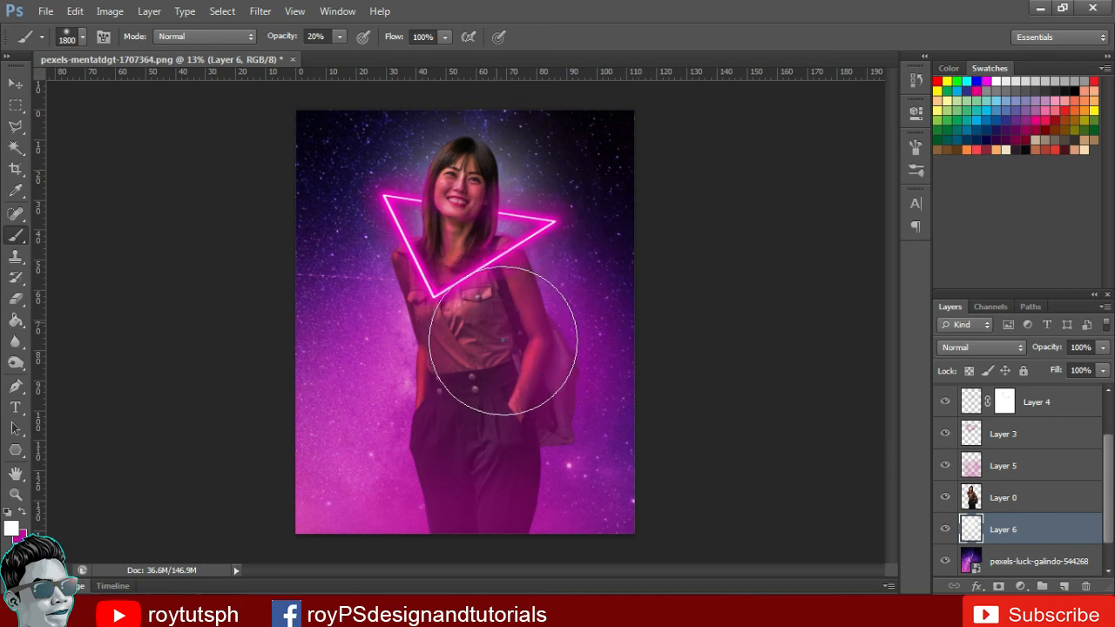
left_click(509, 393)
left_click(529, 391)
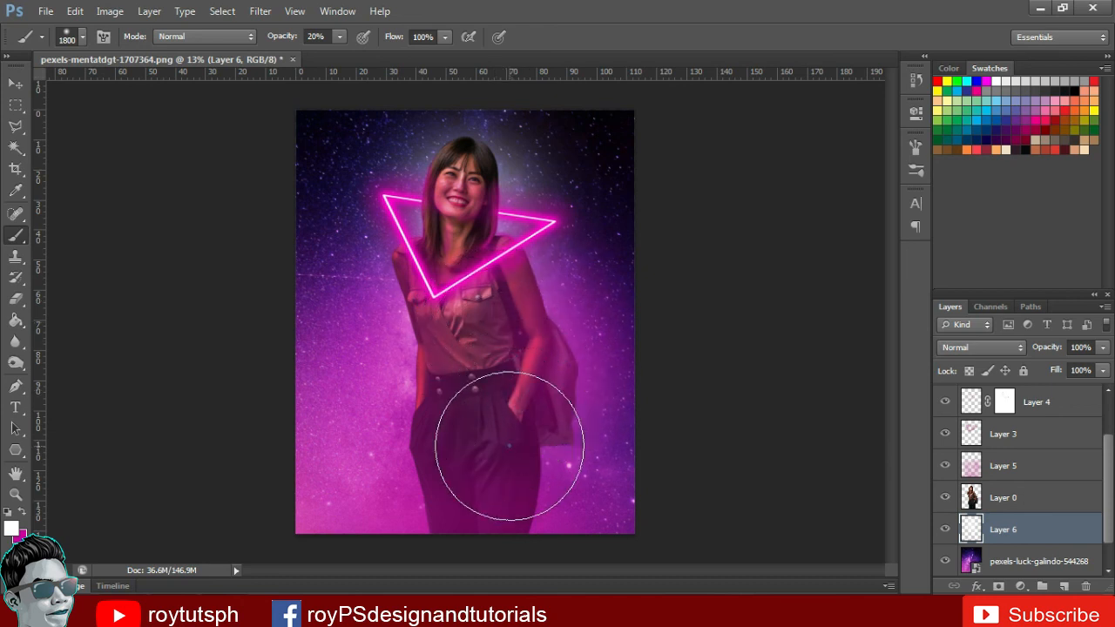
left_click(517, 490)
left_click(444, 435)
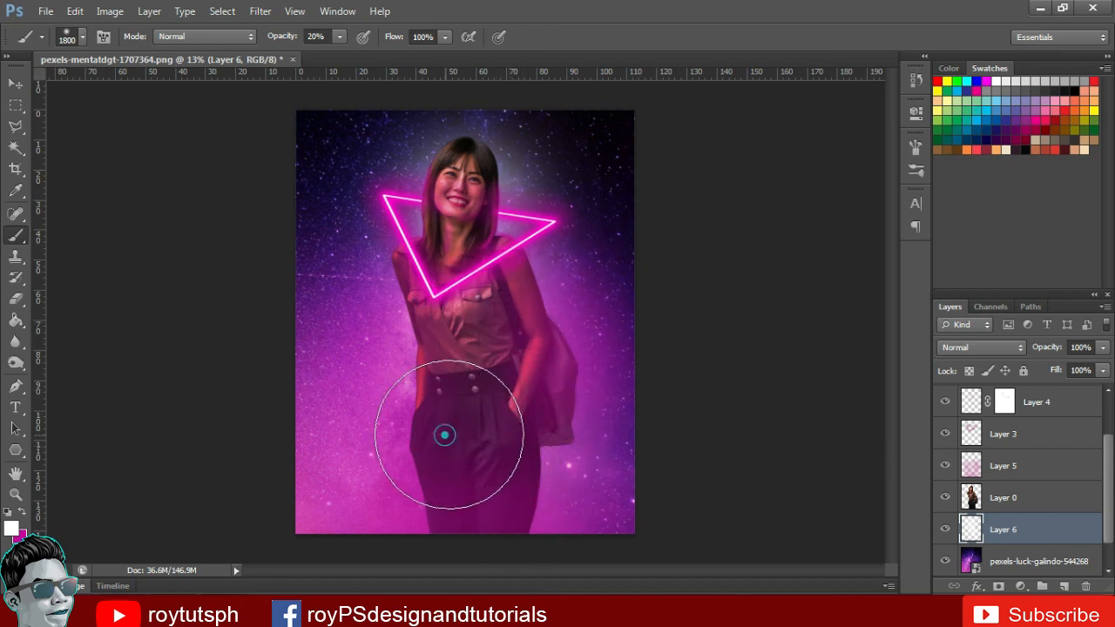
left_click(451, 434)
left_click(456, 373)
left_click(459, 340)
left_click(456, 300)
left_click(446, 266)
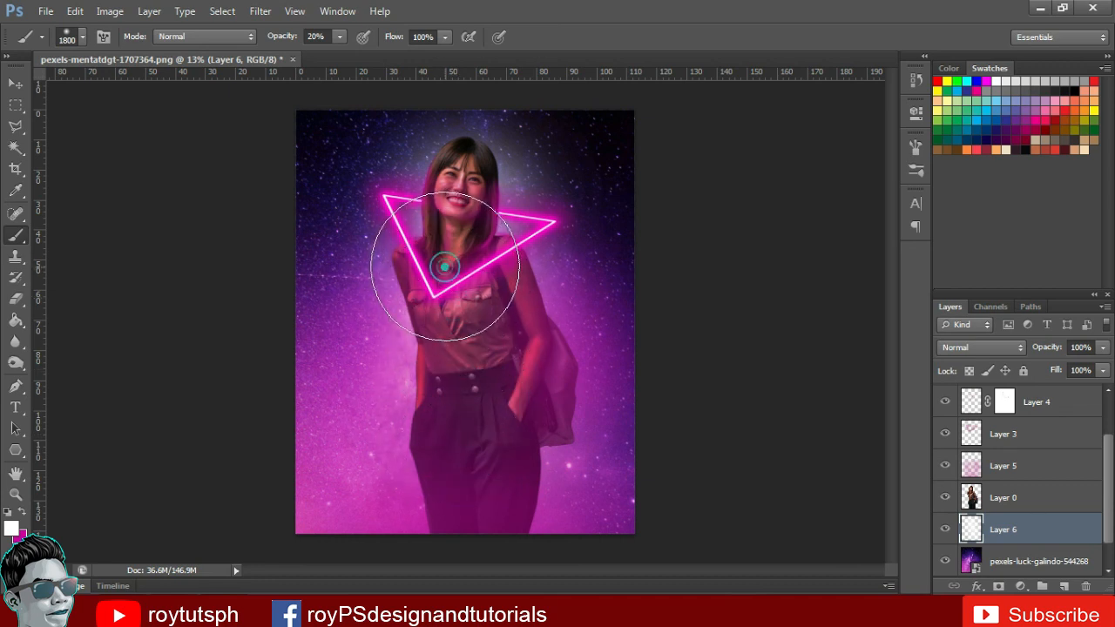
left_click(444, 266)
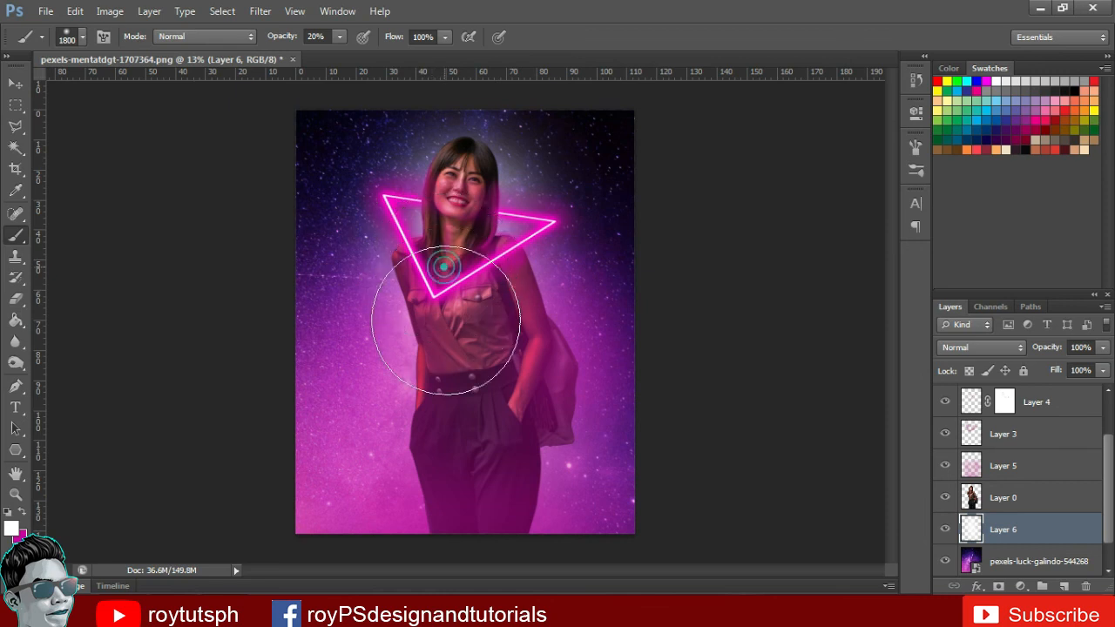
left_click(450, 339)
left_click(440, 343)
left_click(441, 401)
left_click(456, 456)
left_click(443, 485)
left_click(502, 450)
left_click(519, 378)
left_click(530, 371)
left_click(508, 290)
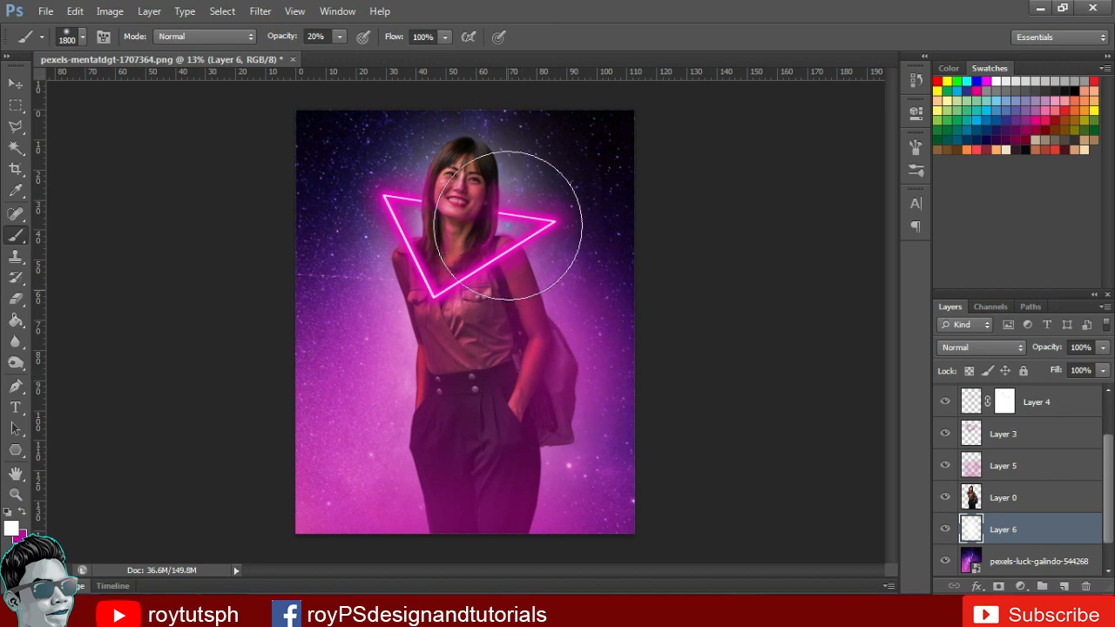
left_click(475, 184)
left_click(451, 177)
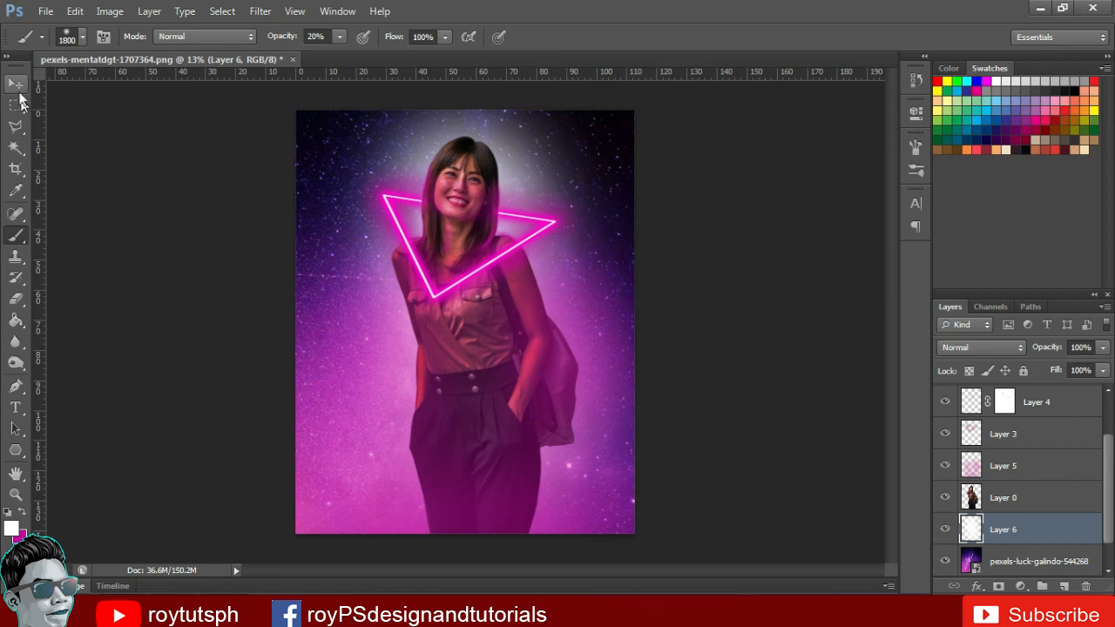
left_click(17, 85)
scroll(419, 336, "down", 2)
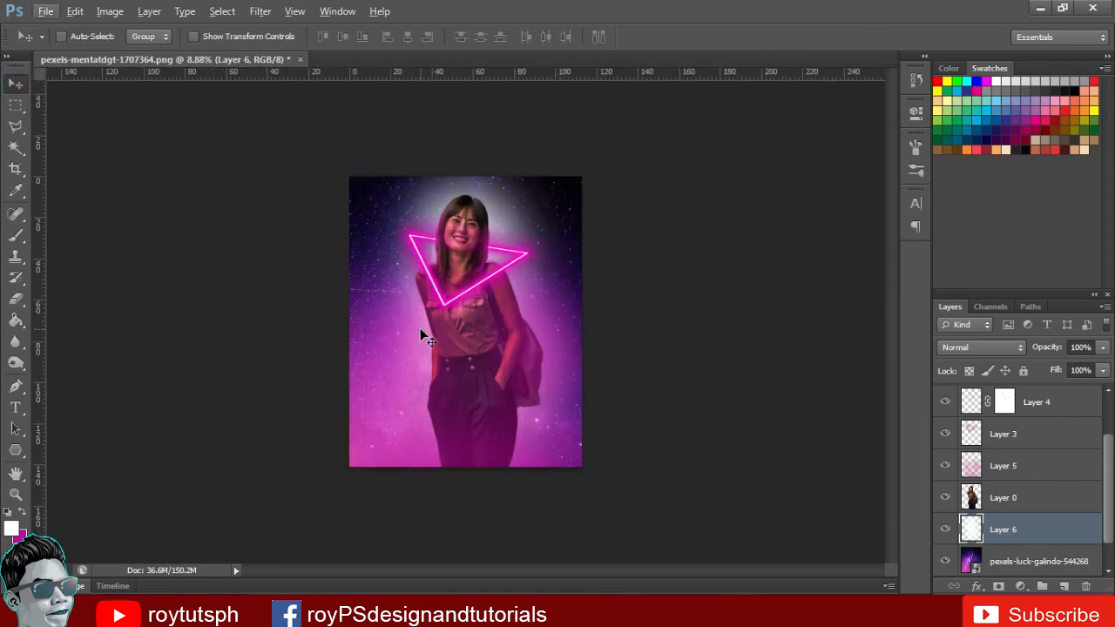
key("ctrl+0")
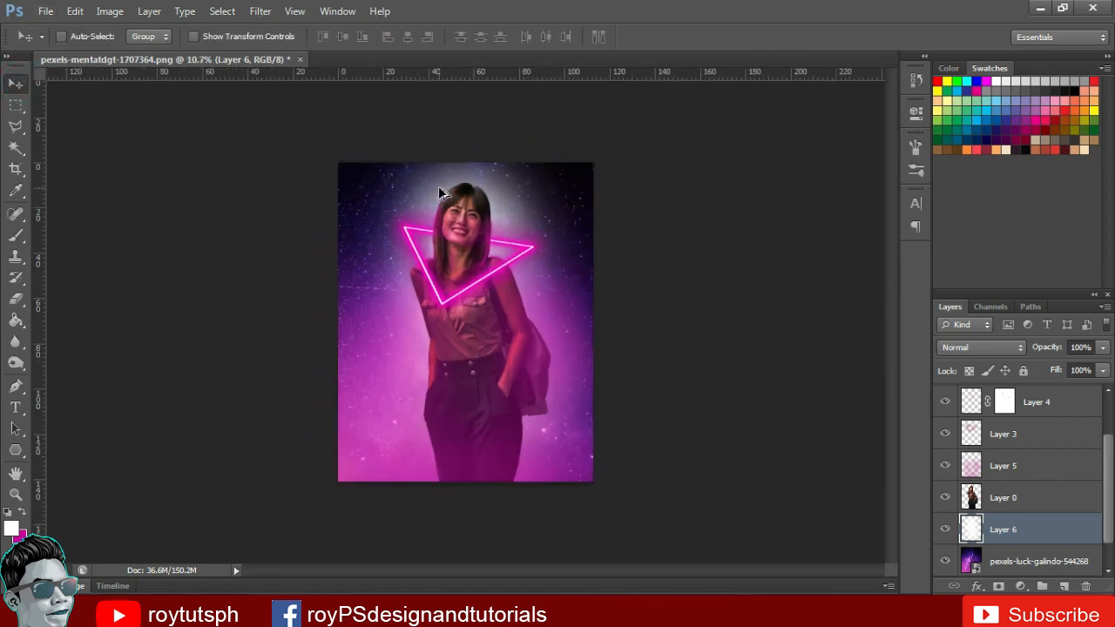